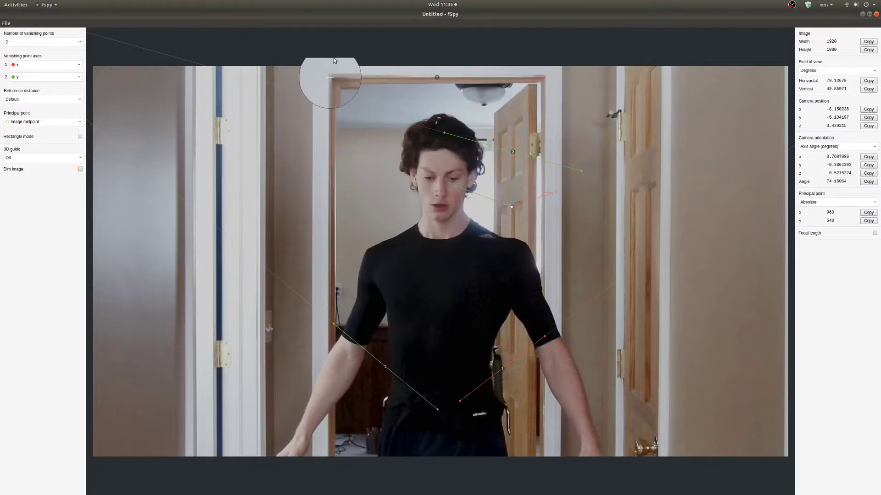
# - Align the x-axis vanishing lines with the doorway's horizontal edges and the -z lines with vertical edges beside it
pyautogui.moveTo(462, 401); pyautogui.dragTo(465, 185)
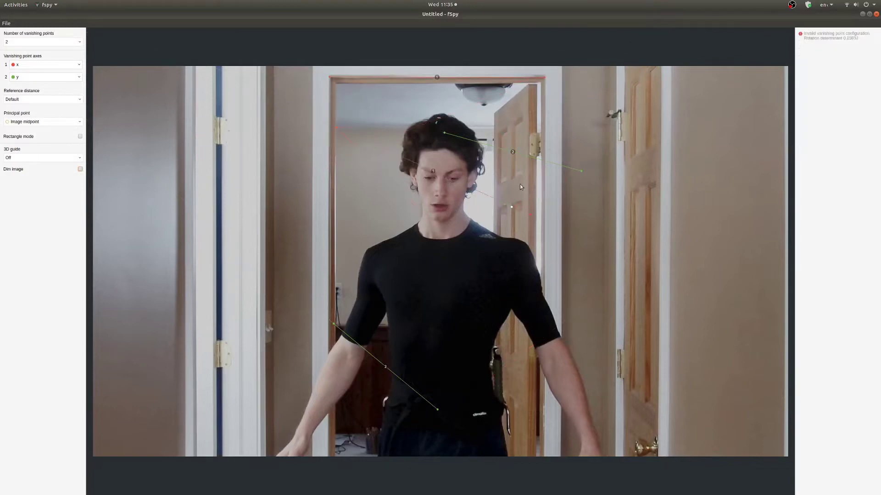
pyautogui.moveTo(512, 157); pyautogui.dragTo(533, 128)
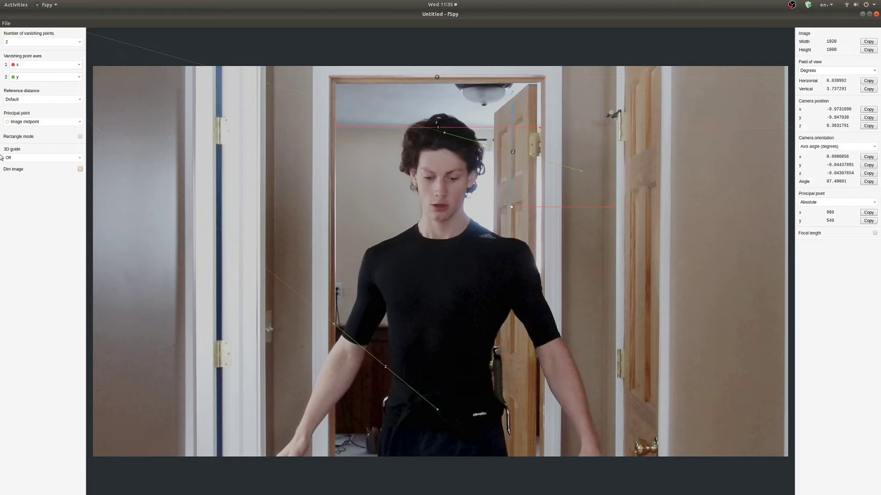
pyautogui.moveTo(583, 173); pyautogui.dragTo(602, 360)
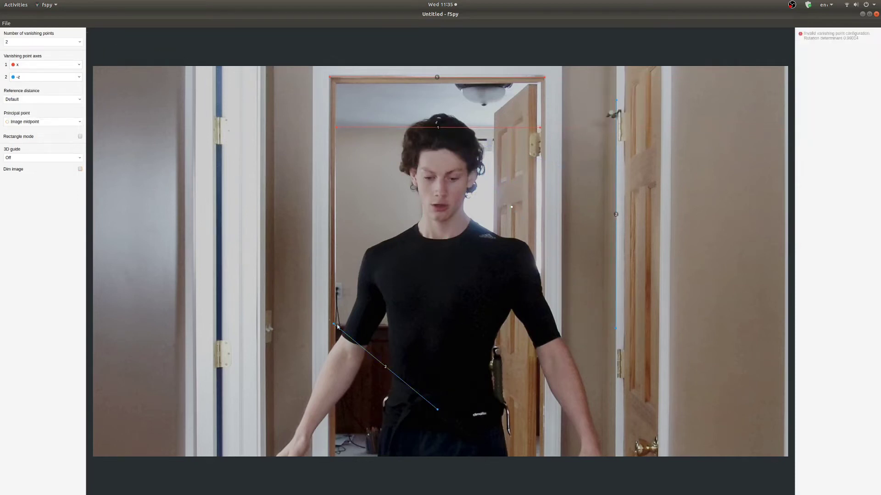
pyautogui.moveTo(439, 414); pyautogui.dragTo(266, 436)
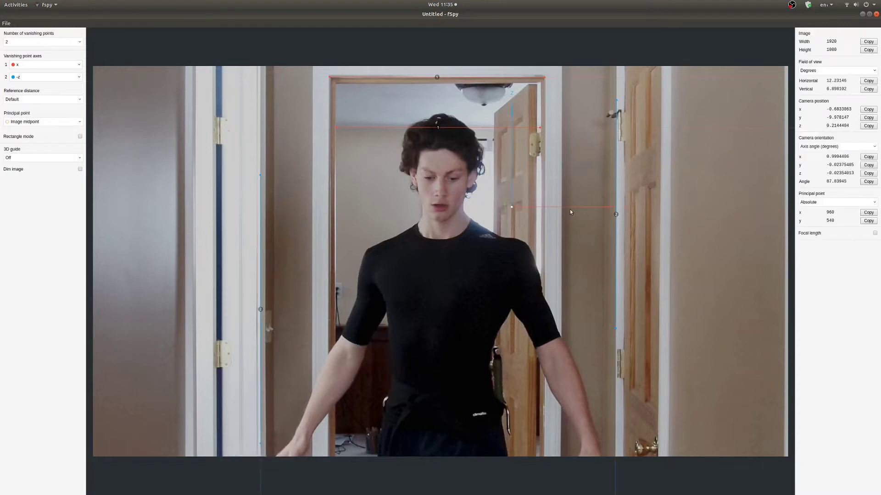
# - Save the camera match as camyall.fspy in the matrixhall folder
pyautogui.click(6, 23)
pyautogui.click(27, 79)
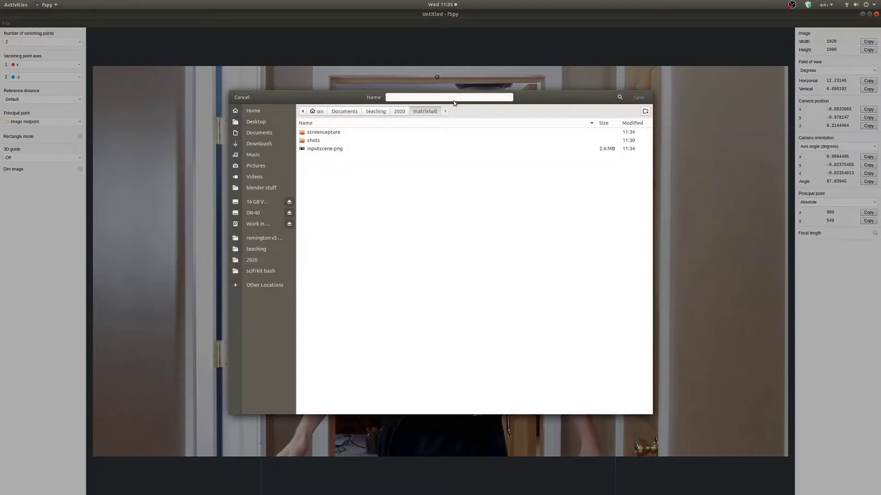
pyautogui.press('Return')
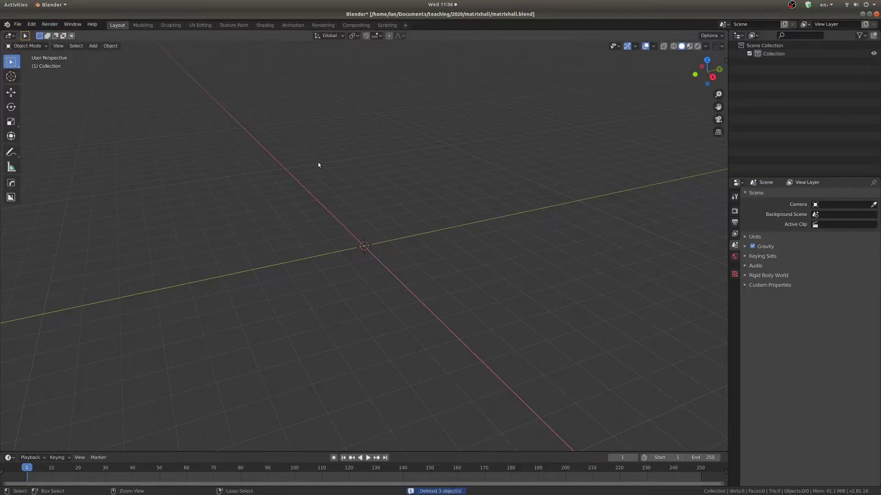
# - In Blender, import camyall.fspy and move the imported camera so the world origin sits in the middle of the doorway
pyautogui.click(17, 24)
pyautogui.moveTo(69, 134)
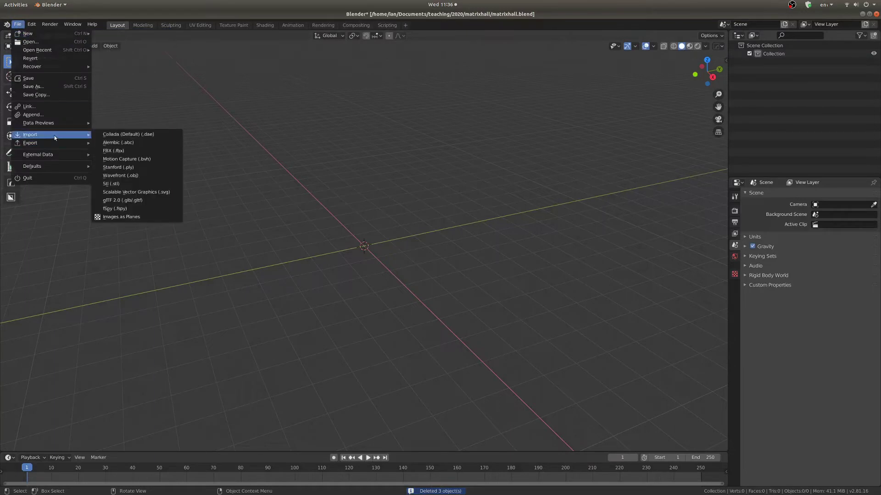
pyautogui.click(122, 210)
pyautogui.doubleClick(377, 109)
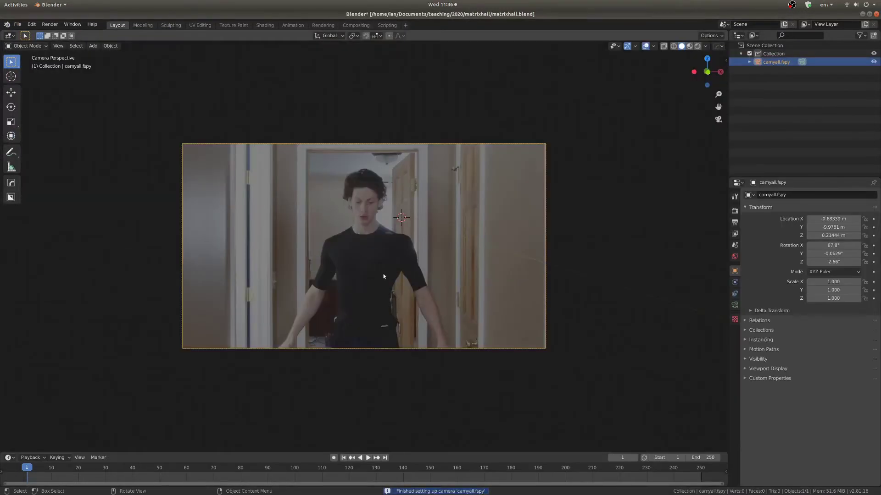
pyautogui.press('g')
pyautogui.press('z')
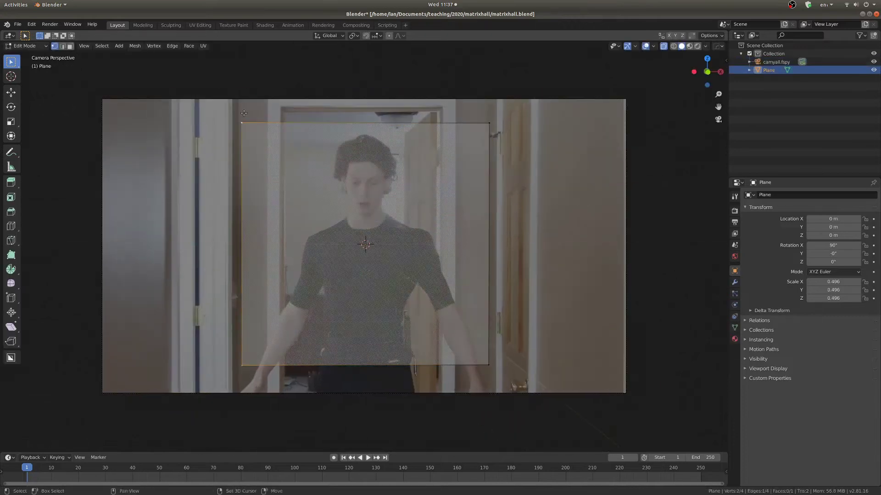
# - Fit the plane's outer edges to the hallway's end wall and add loop cuts aligned with the door frame
pyautogui.click(260, 132)
pyautogui.press('g')
pyautogui.press('z')
pyautogui.hotkey('ctrl', 'r')
pyautogui.scroll(1, 276, 440)
pyautogui.press('g')
pyautogui.press('g')
pyautogui.scroll(-1, 535, 246)
# - Extrude the end wall's side edges along Y to form the side walls and slide their edges to match the photo
pyautogui.press('e')
pyautogui.press('y')
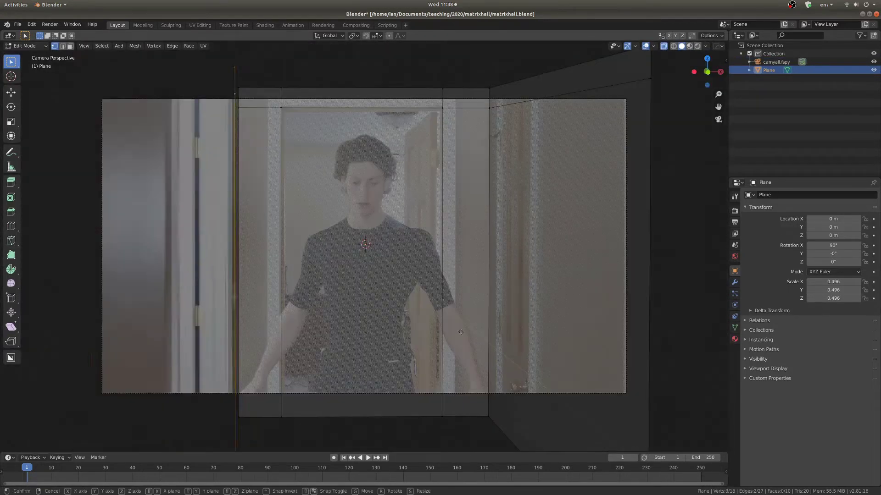
pyautogui.press('g')
pyautogui.press('g')
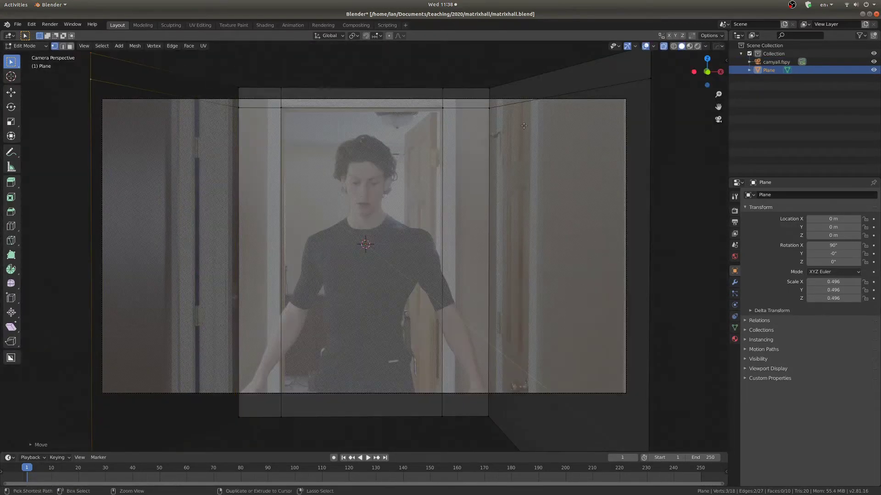
pyautogui.click(508, 404)
pyautogui.click(219, 110)
# - Remove the doorway face from the end wall and select the door section of the left side wall
pyautogui.scroll(-1, 356, 275)
pyautogui.press('3')
pyautogui.click(362, 276)
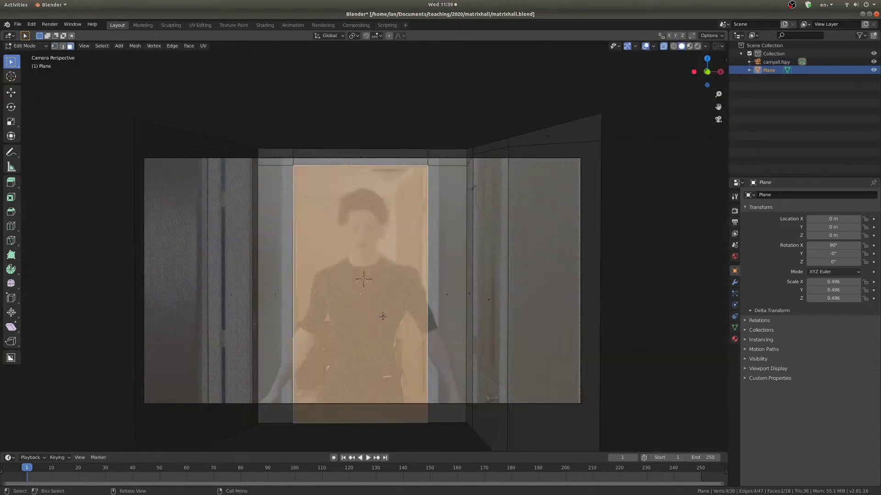
pyautogui.click(229, 275)
# - Extrude the doorway's edges and scale them slightly inward as a door frame, turn off X-ray and return to Object Mode
pyautogui.scroll(4, 230, 276)
pyautogui.scroll(-1, 425, 249)
pyautogui.press('e')
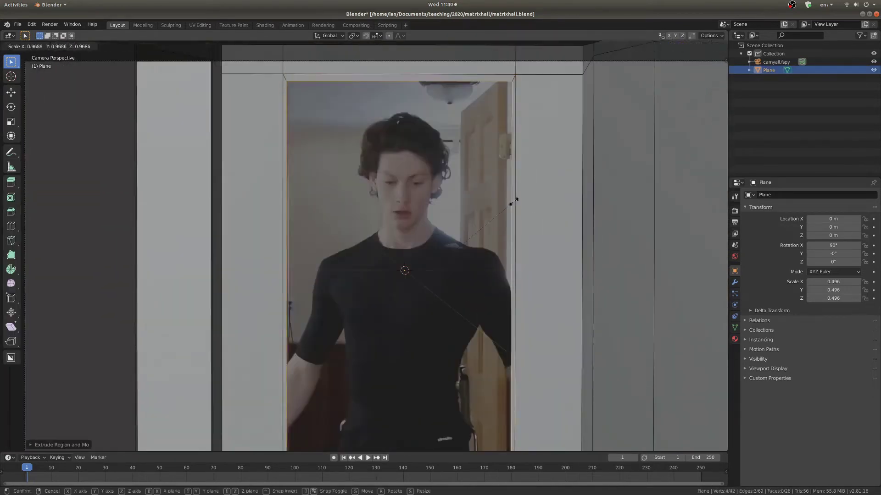
pyautogui.hotkey('alt', 'z')
pyautogui.scroll(-4, 498, 232)
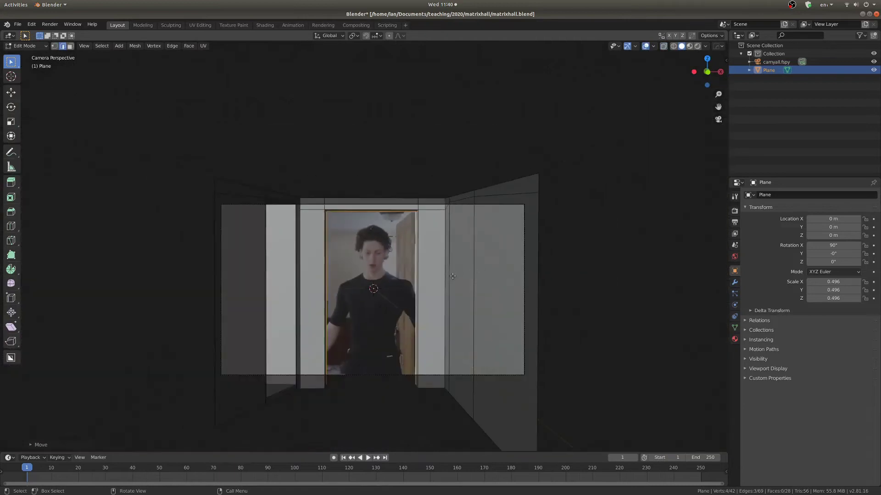
pyautogui.keyDown('shift'); pyautogui.moveTo(499, 292); pyautogui.dragTo(505, 258, button='middle'); pyautogui.keyUp('shift')
pyautogui.hotkey('ctrl', 'Tab')
pyautogui.click(436, 258)
pyautogui.moveTo(431, 257)
pyautogui.mouseDown(button='middle')
pyautogui.moveTo(412, 248)
pyautogui.moveTo(417, 269)
pyautogui.moveTo(429, 246)
pyautogui.mouseUp(button='middle')
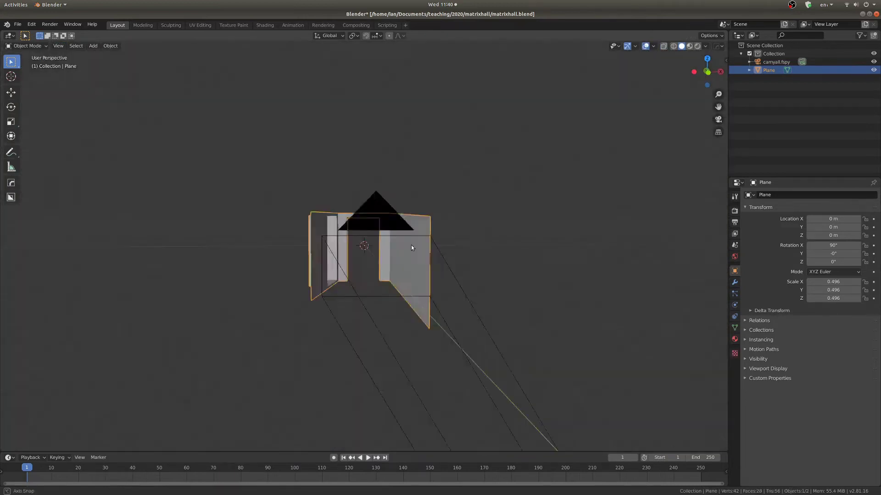
pyautogui.scroll(2, 411, 249)
pyautogui.scroll(-1, 401, 243)
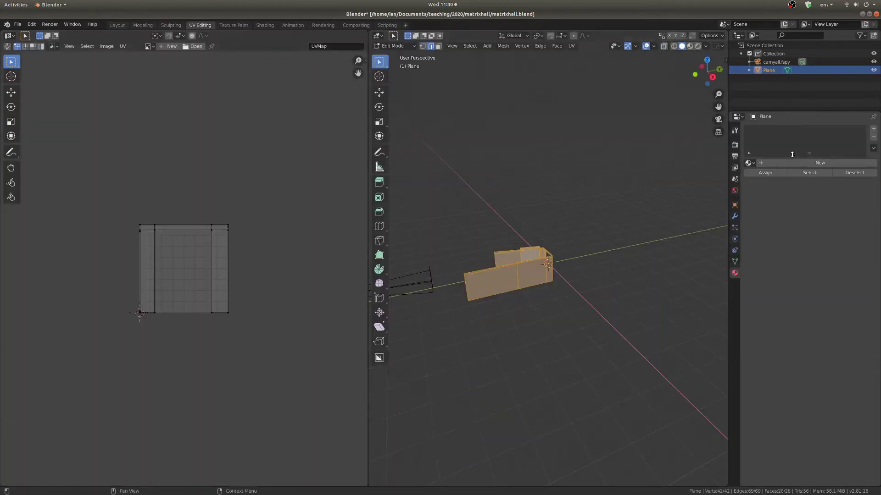
# - Give the hallway mesh a new Emission material with the camyall.fspy image as its color texture
pyautogui.click(794, 163)
pyautogui.click(836, 221)
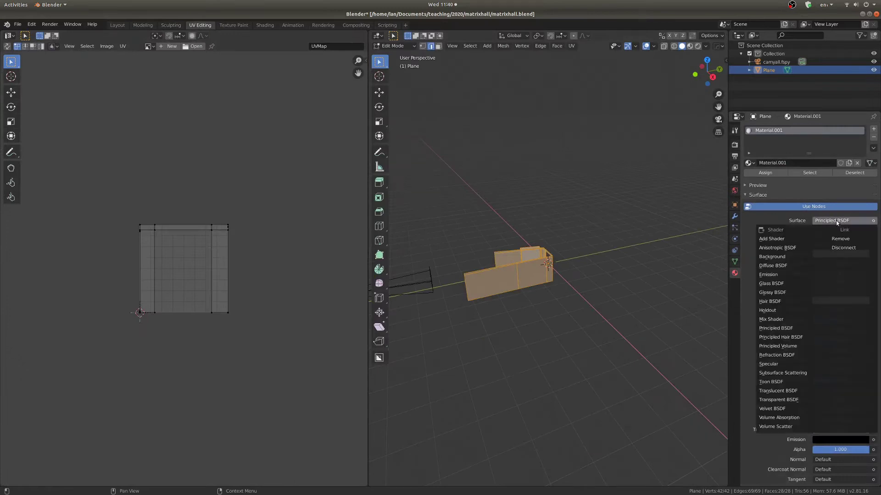
pyautogui.click(793, 275)
pyautogui.click(873, 235)
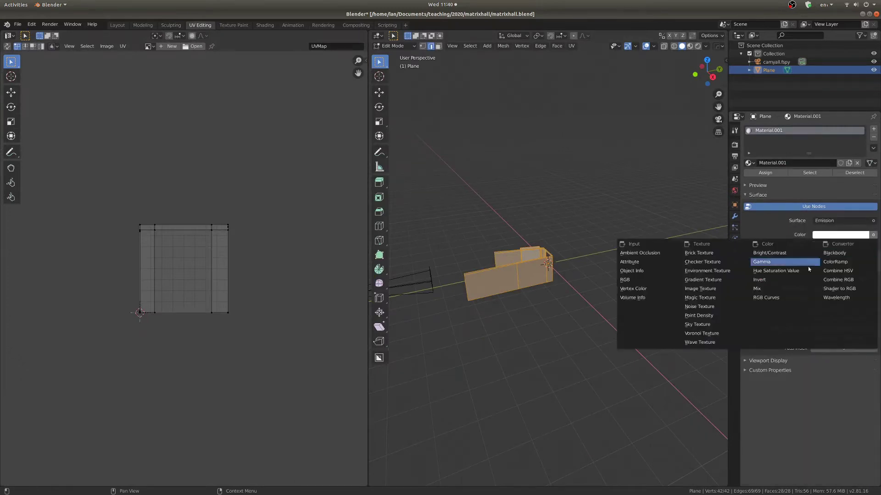
pyautogui.click(725, 288)
pyautogui.click(821, 245)
pyautogui.click(757, 255)
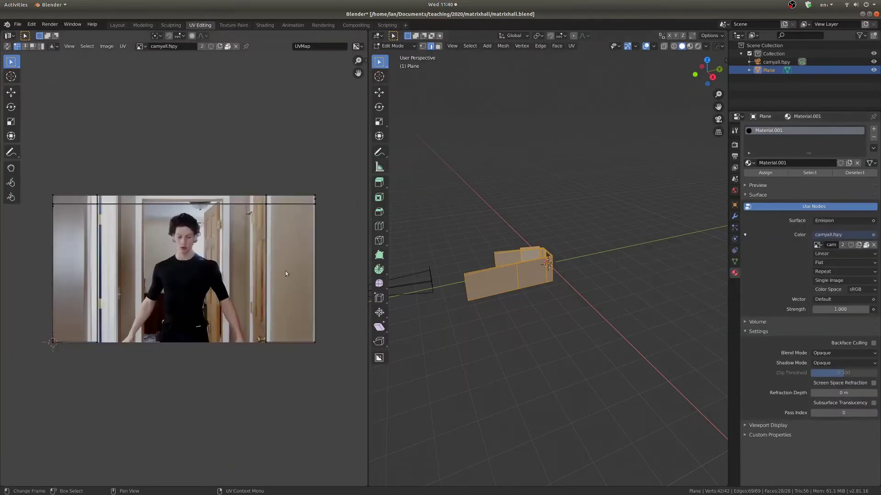
# - Unwrap the whole hallway mesh with Project From View through the camera
pyautogui.scroll(2, 521, 274)
pyautogui.press('KP_0')
pyautogui.press('u')
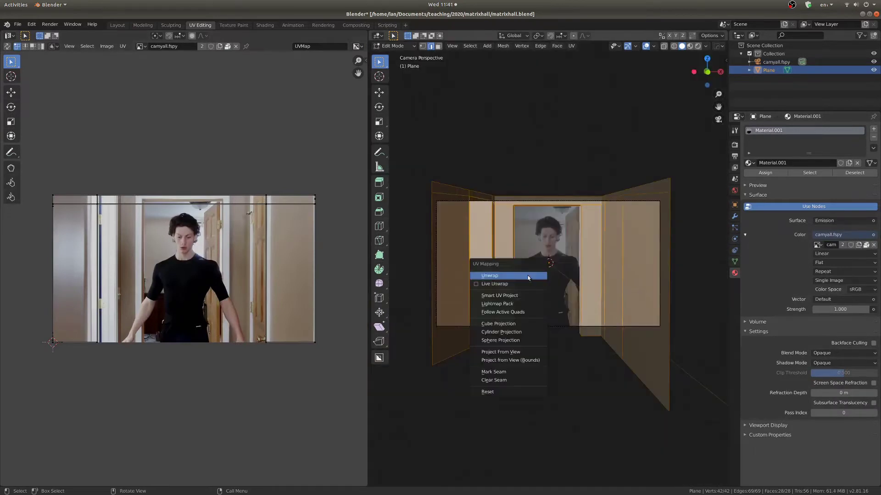
pyautogui.click(497, 352)
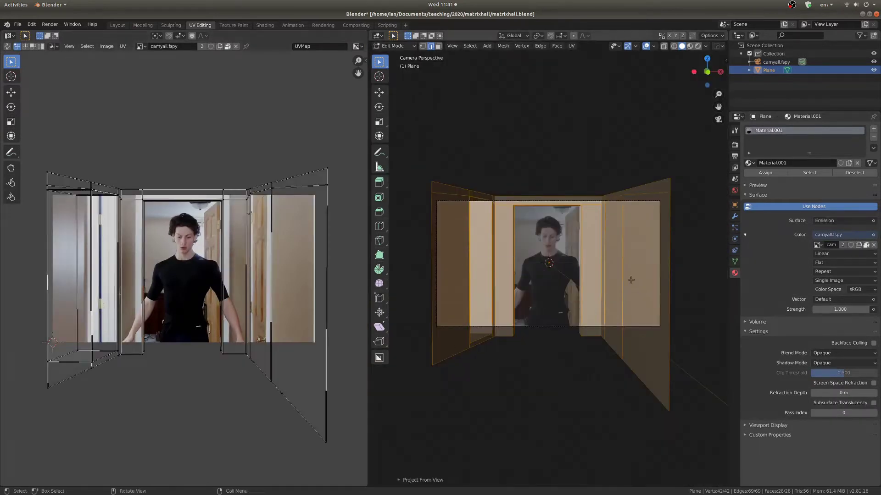
# - Add evenly spaced horizontal loop cuts across the hallway walls and project all UVs from the camera view again
pyautogui.hotkey('ctrl', 'r')
pyautogui.click(589, 280)
pyautogui.click(479, 258)
pyautogui.rightClick(478, 258)
pyautogui.press('a')
pyautogui.press('u')
pyautogui.click(598, 263)
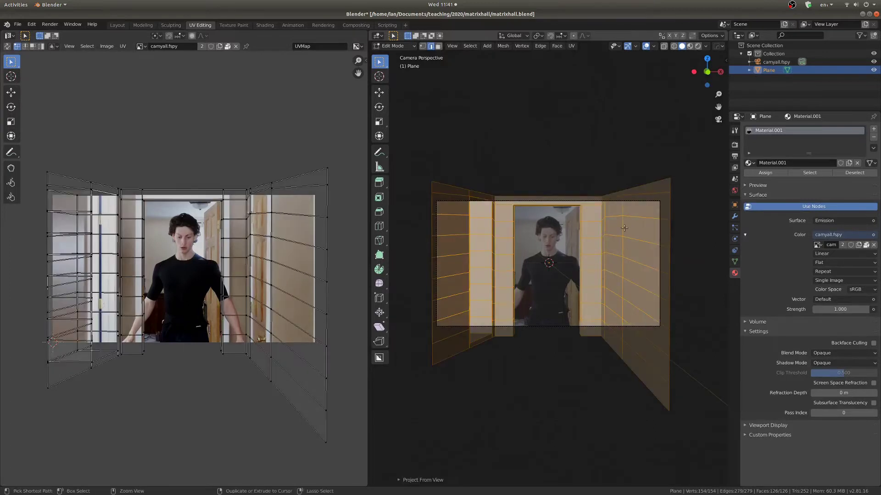
# - Add more loop cuts to subdivide the hallway walls, select the whole mesh and return to Object Mode
pyautogui.hotkey('ctrl', 'r')
pyautogui.click(592, 197)
pyautogui.click(639, 196)
pyautogui.hotkey('ctrl', 'r')
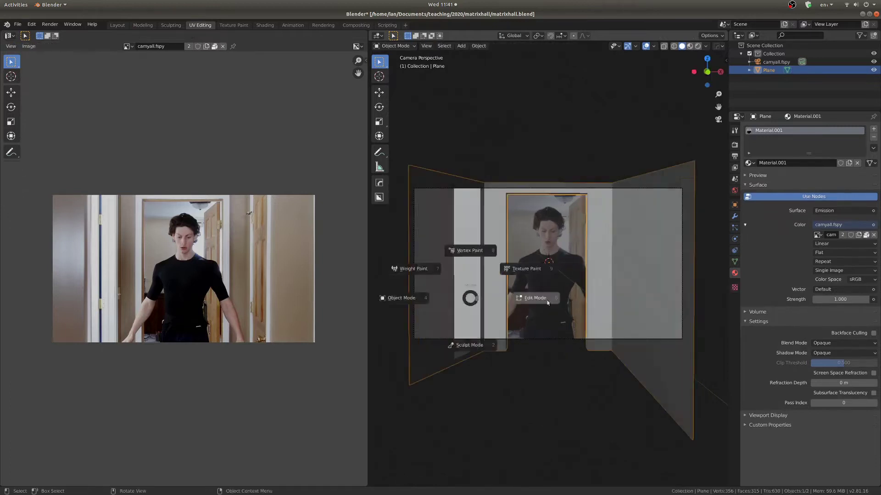
pyautogui.press('a')
pyautogui.press('Tab')
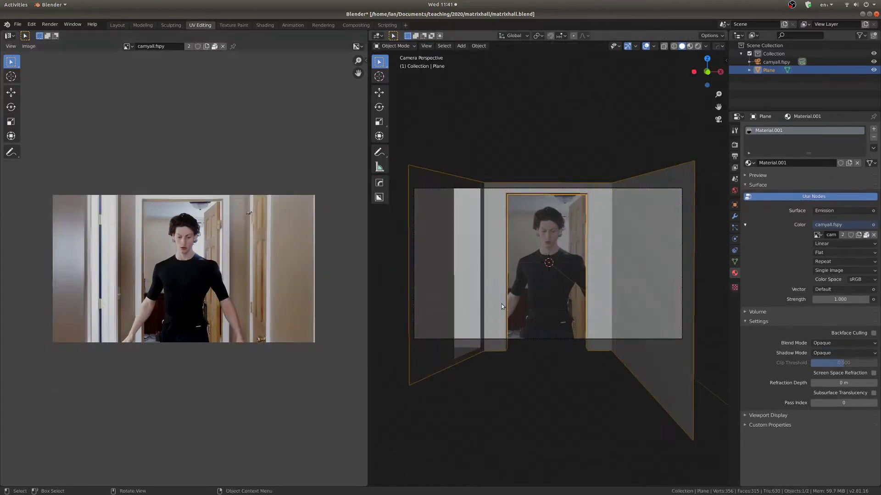
# - Knife-cut the outline of the actor's forearm into the wall left of the doorway and select the cut faces
pyautogui.moveTo(580, 239)
pyautogui.mouseDown(button='middle')
pyautogui.moveTo(586, 252)
pyautogui.moveTo(598, 248)
pyautogui.moveTo(591, 260)
pyautogui.moveTo(595, 245)
pyautogui.mouseUp(button='middle')
pyautogui.scroll(7, 587, 252)
pyautogui.press('KP_0')
pyautogui.press('Tab')
pyautogui.press('k')
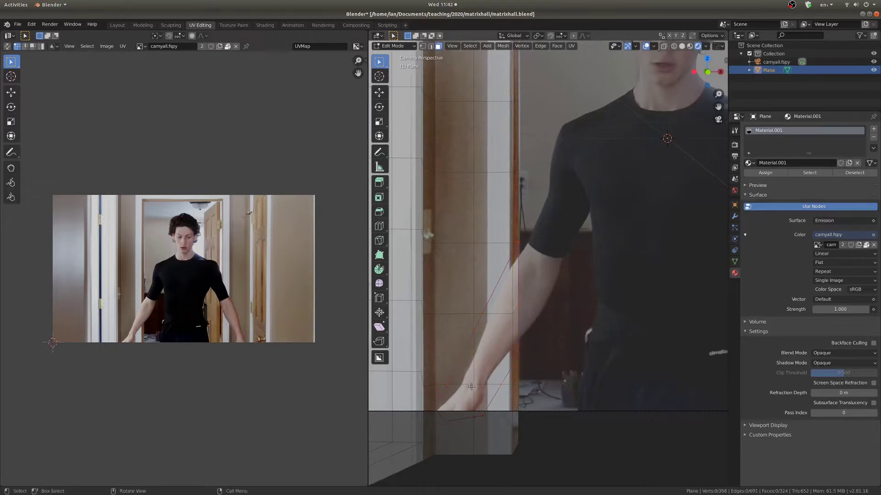
pyautogui.keyDown('ctrl'); pyautogui.click(508, 287); pyautogui.keyUp('ctrl')
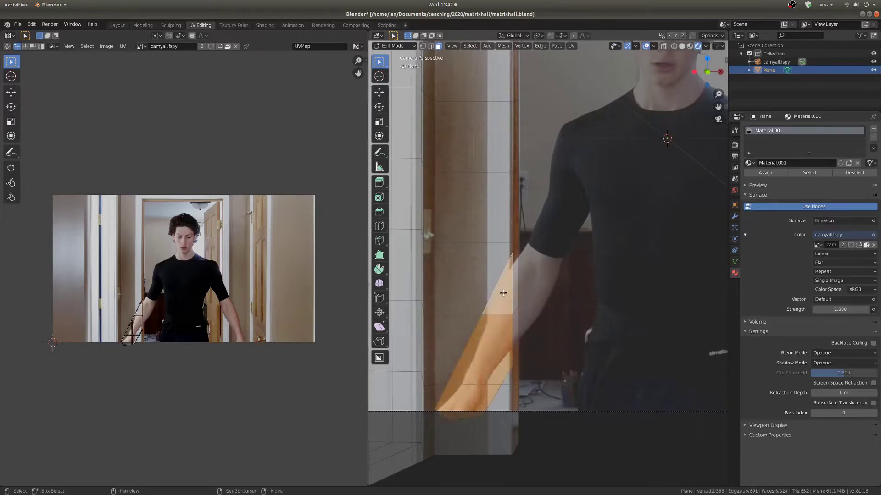
# - Move the forearm faces' UVs up along Y onto the clean wall and door trim, and return to Object Mode
pyautogui.scroll(4, 138, 312)
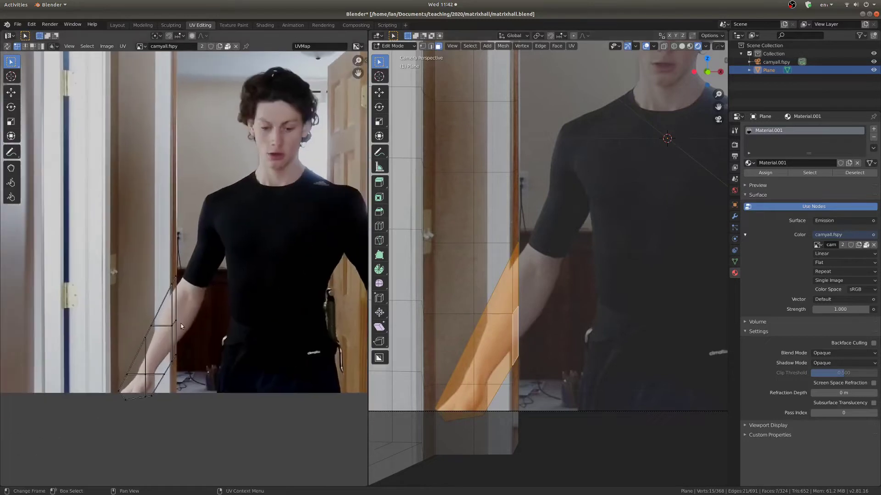
pyautogui.press('g')
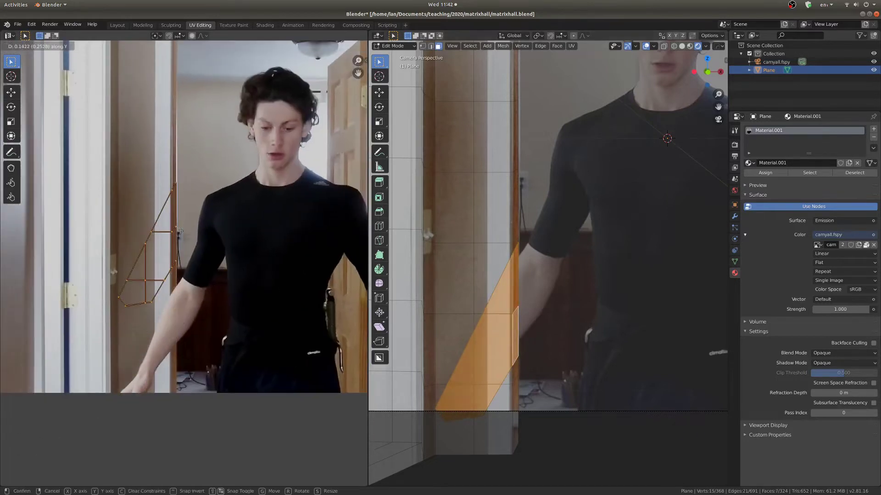
pyautogui.click(182, 235)
pyautogui.hotkey('ctrl', 'Tab')
pyautogui.click(478, 303)
# - Knife-cut the outline of the actor's other arm into the wall right of the doorway
pyautogui.keyDown('shift'); pyautogui.moveTo(501, 354); pyautogui.dragTo(207, 301, button='middle'); pyautogui.keyUp('shift')
pyautogui.scroll(1, 548, 380)
pyautogui.press('Tab')
pyautogui.press('k')
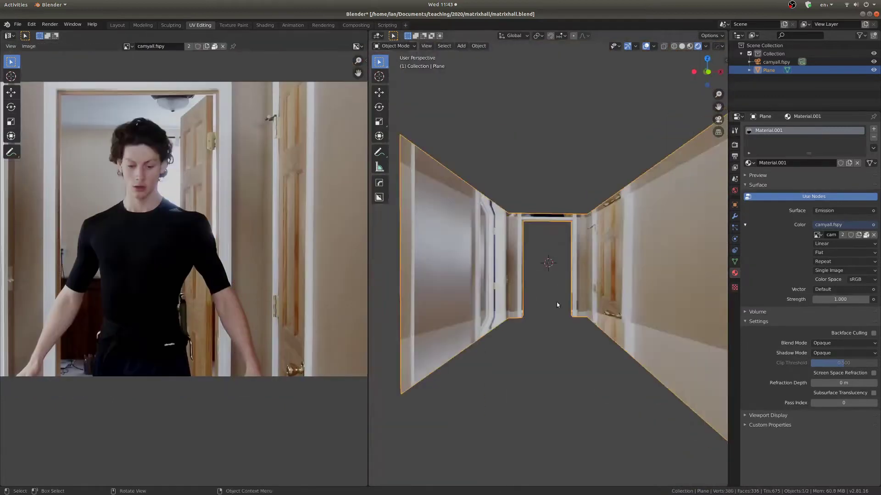
# - Add a sphere in front of the doorway and scale it to roughly the doorway's width in the camera view
pyautogui.press('a')
pyautogui.press('s')
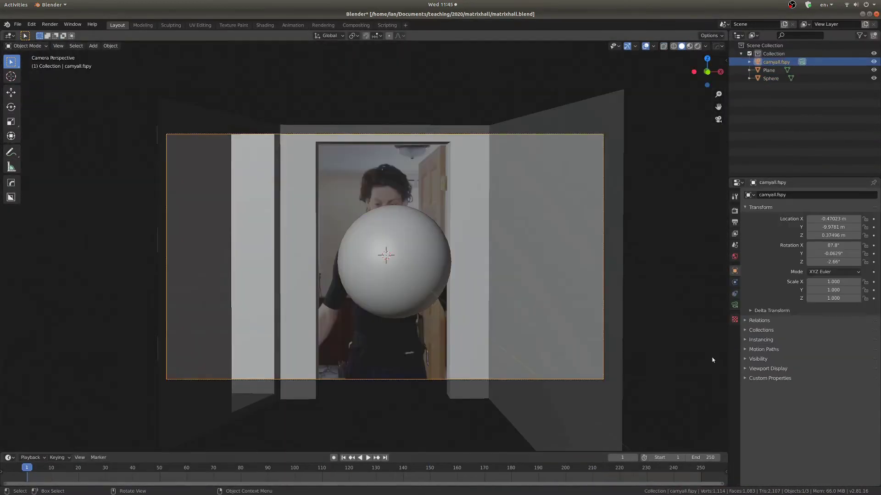
# - Change the camera's background source to Movie Clip and load SAM_3093.MP4
pyautogui.click(735, 306)
pyautogui.click(744, 325)
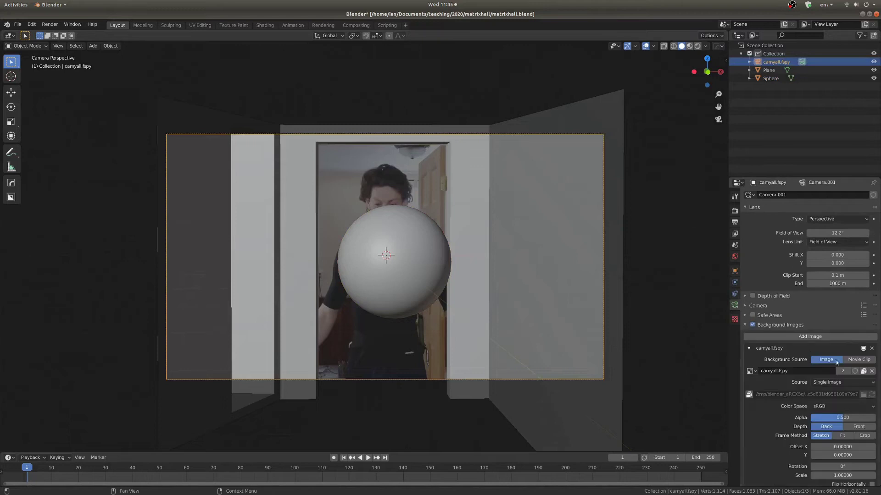
pyautogui.click(851, 360)
pyautogui.click(849, 382)
pyautogui.doubleClick(377, 98)
# - Play the footage in the camera view, stop it and adjust the timeline's playback settings
pyautogui.press('space')
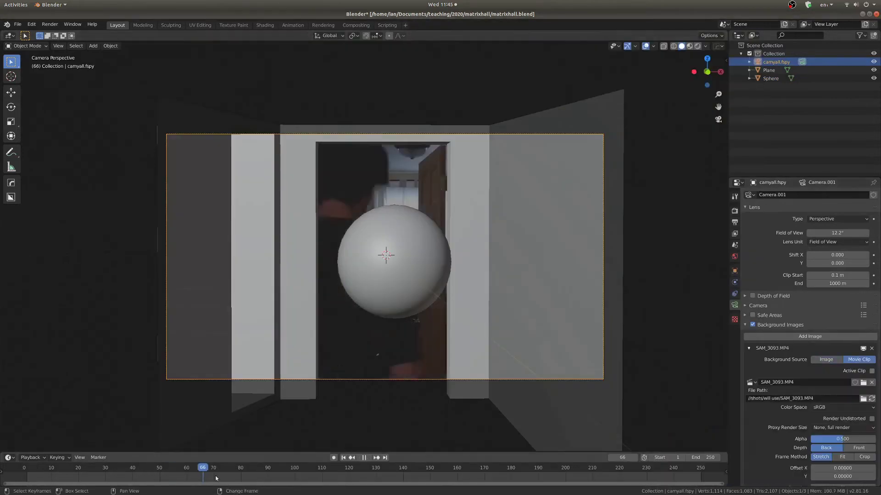
pyautogui.press('space')
pyautogui.click(30, 457)
pyautogui.click(27, 442)
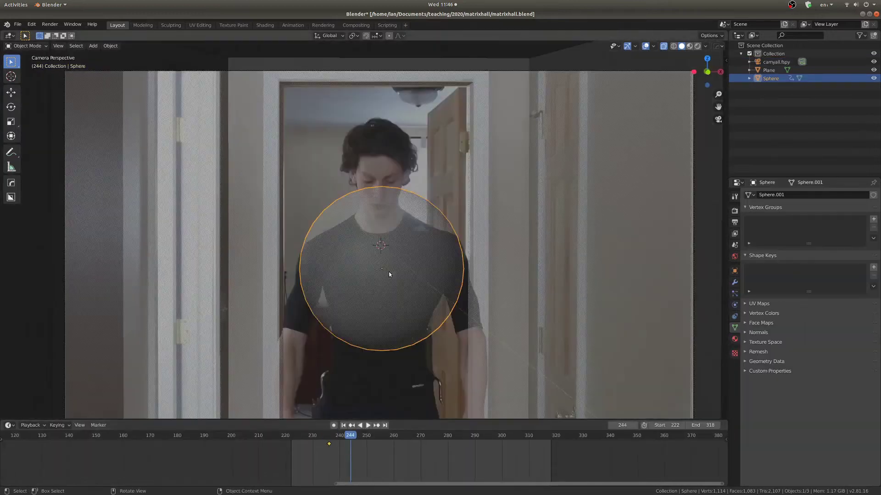
# - Rescale the sphere and keyframe it at about frame 250, and play the animation through the camera
pyautogui.click(369, 435)
pyautogui.hotkey('alt', 'z')
pyautogui.moveTo(417, 338); pyautogui.dragTo(477, 295, button='middle')
pyautogui.press('s')
pyautogui.click(471, 293)
pyautogui.press('i')
pyautogui.press('KP_0')
pyautogui.press('space')
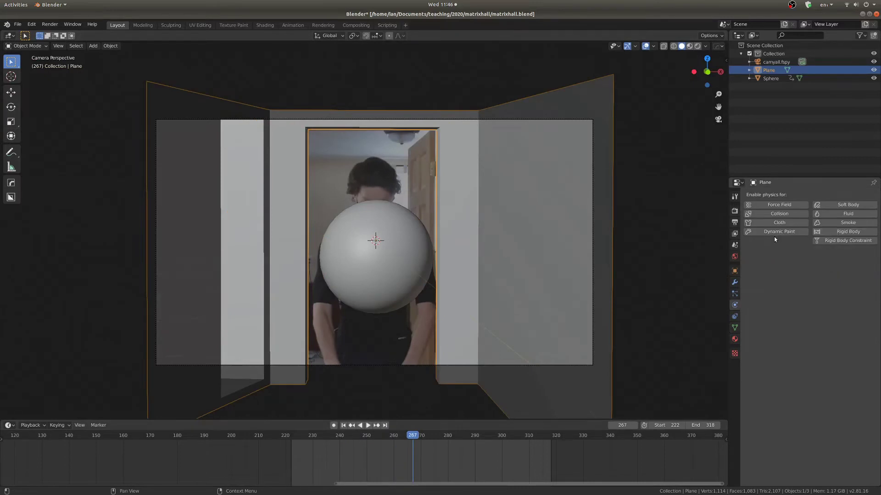
# - Enable Dynamic Paint on the hallway plane with an added canvas, and on the sphere as a Brush with an added brush
pyautogui.click(775, 233)
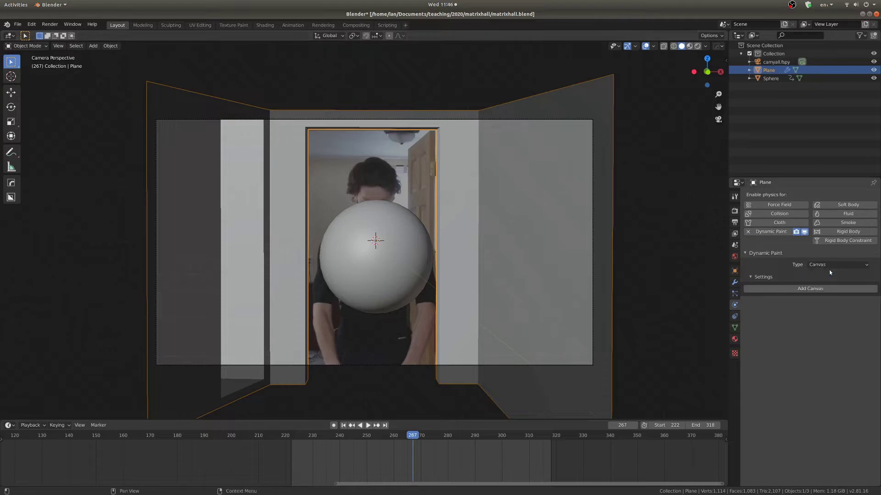
pyautogui.click(792, 288)
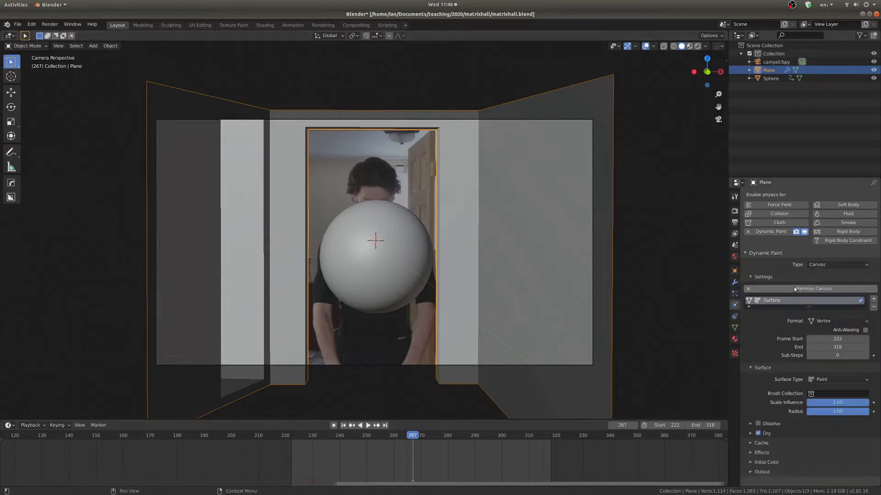
pyautogui.click(405, 265)
pyautogui.click(776, 232)
pyautogui.click(838, 264)
pyautogui.click(815, 283)
pyautogui.click(808, 289)
# - Set the hallway plane's Dynamic Paint surface type to Waves and play the animation from frame 222
pyautogui.click(459, 280)
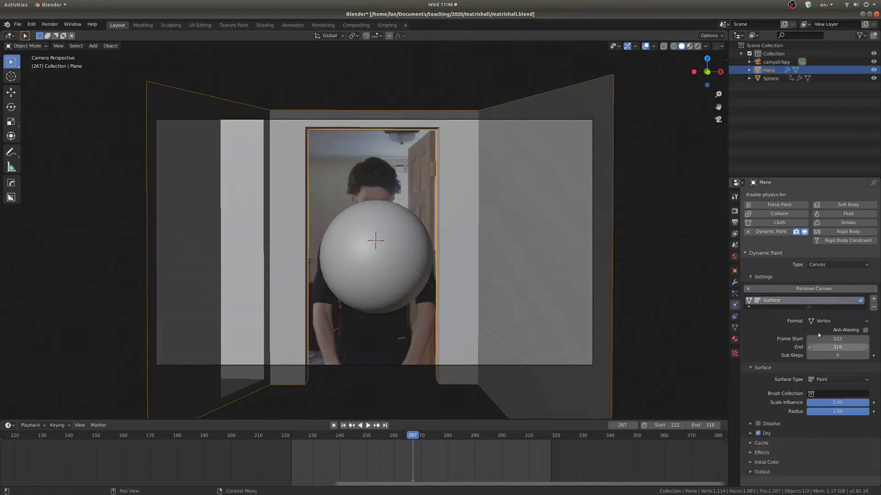
pyautogui.click(825, 415)
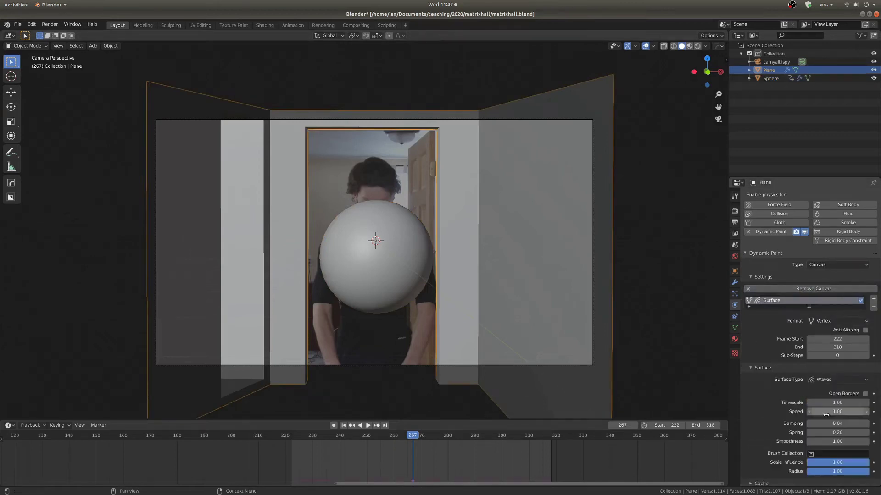
pyautogui.scroll(-2, 394, 332)
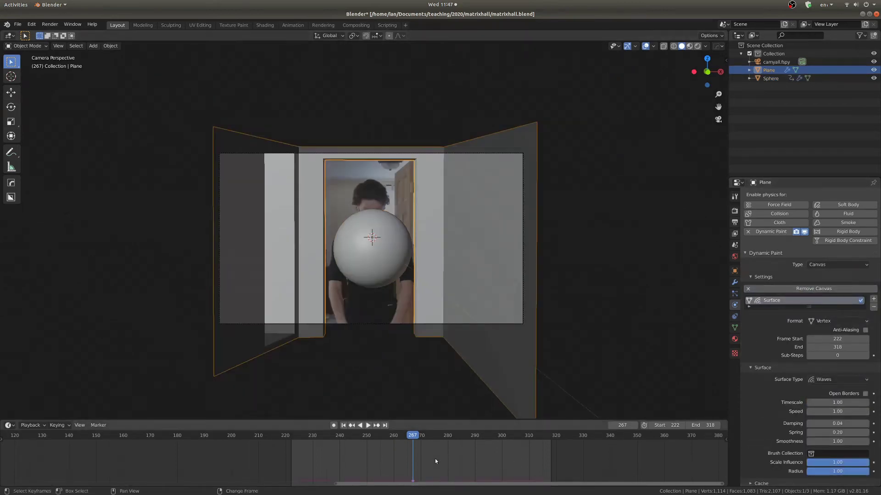
pyautogui.hotkey('shift', 'Left')
pyautogui.press('space')
pyautogui.press('Escape')
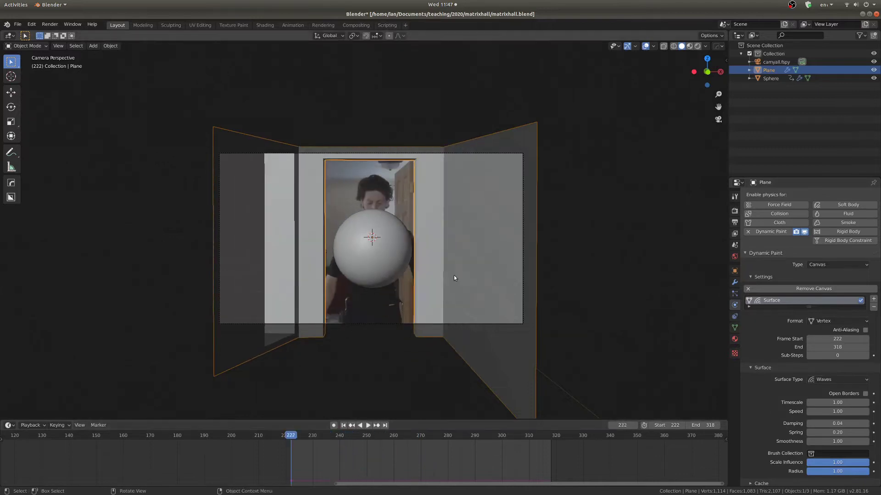
pyautogui.scroll(2, 453, 272)
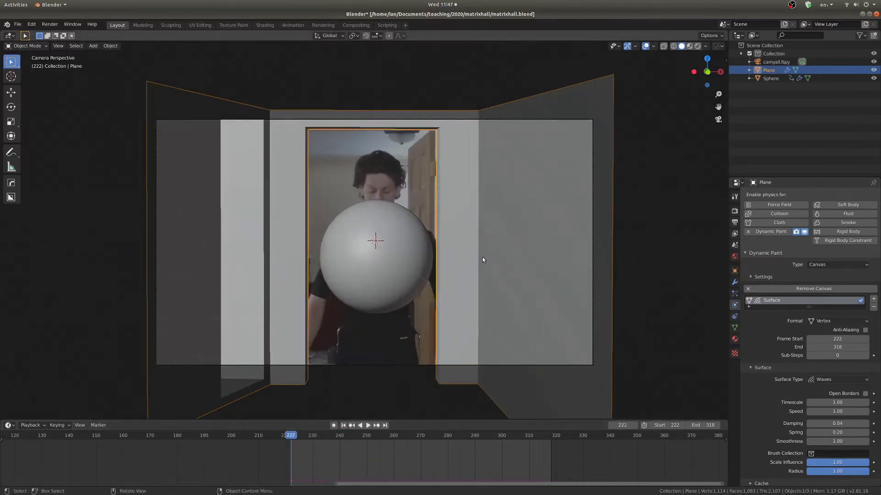
pyautogui.rightClick(483, 260)
pyautogui.press('Escape')
pyautogui.press('space')
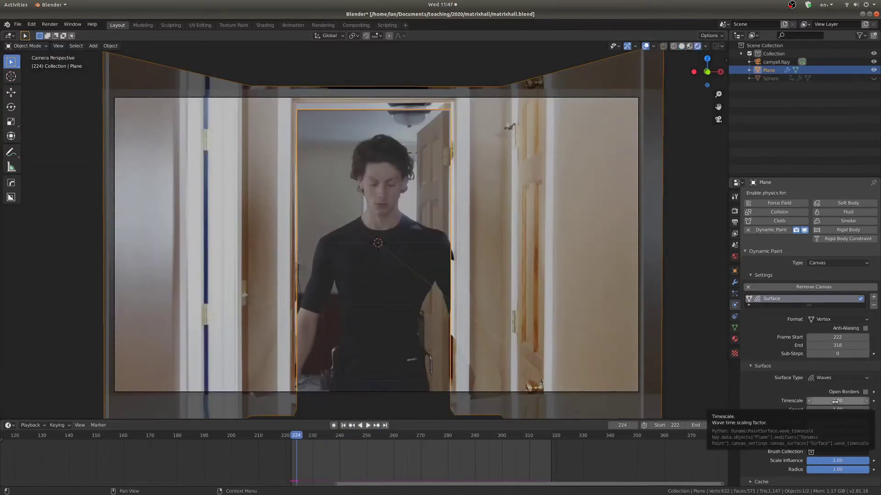
# - Set the canvas's wave timescale to 0.91 and play the textured hallway through to about frame 315
pyautogui.moveTo(835, 402); pyautogui.dragTo(831, 402)
pyautogui.press('space')
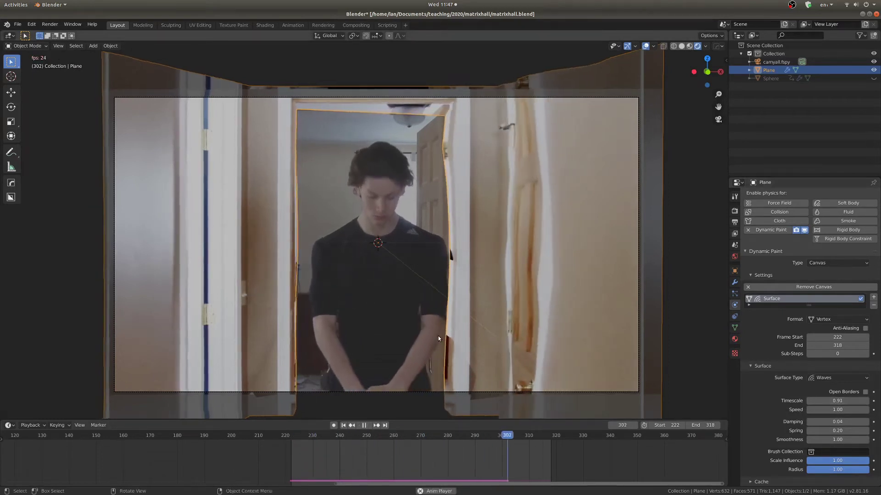
pyautogui.press('space')
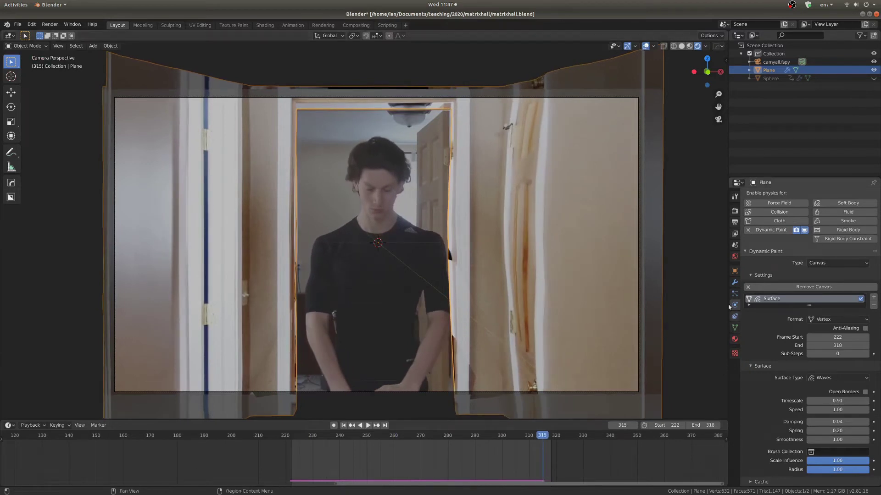
# - Add a Simple Subdivision Surface modifier to the hallway plane, place it above Dynamic Paint, and play the animation
pyautogui.click(734, 283)
pyautogui.click(775, 195)
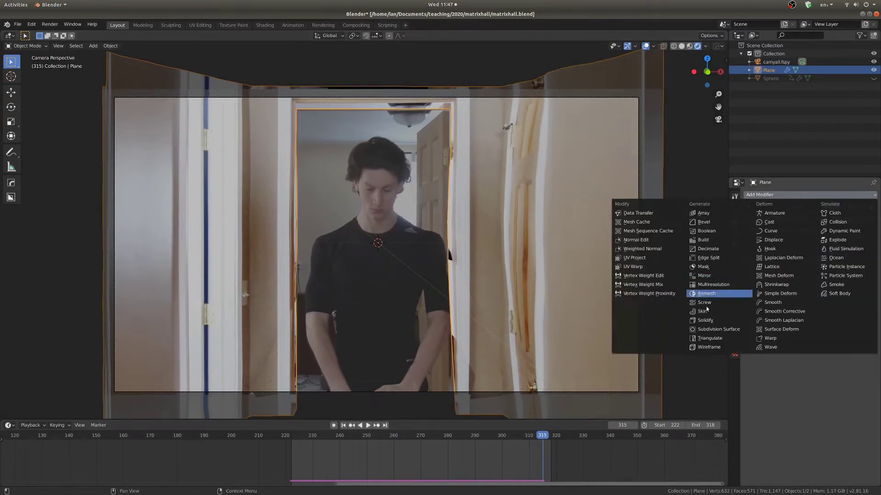
pyautogui.click(706, 330)
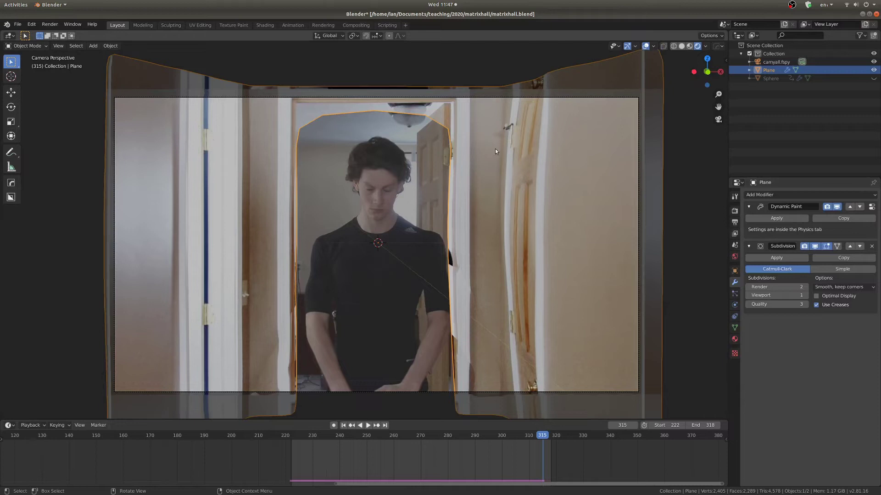
pyautogui.click(842, 269)
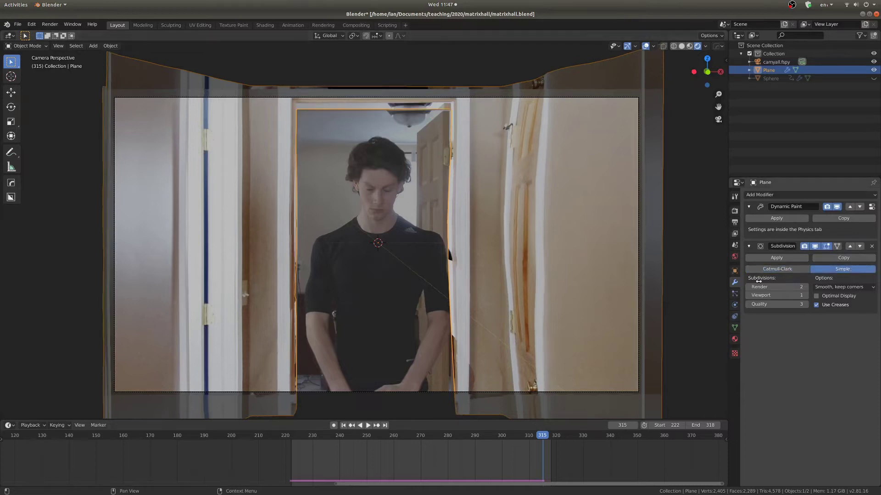
pyautogui.click(850, 246)
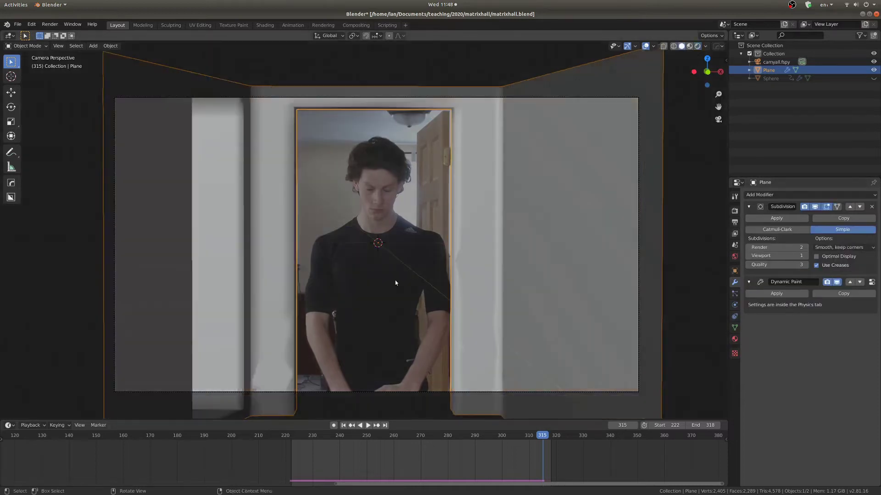
pyautogui.press('space')
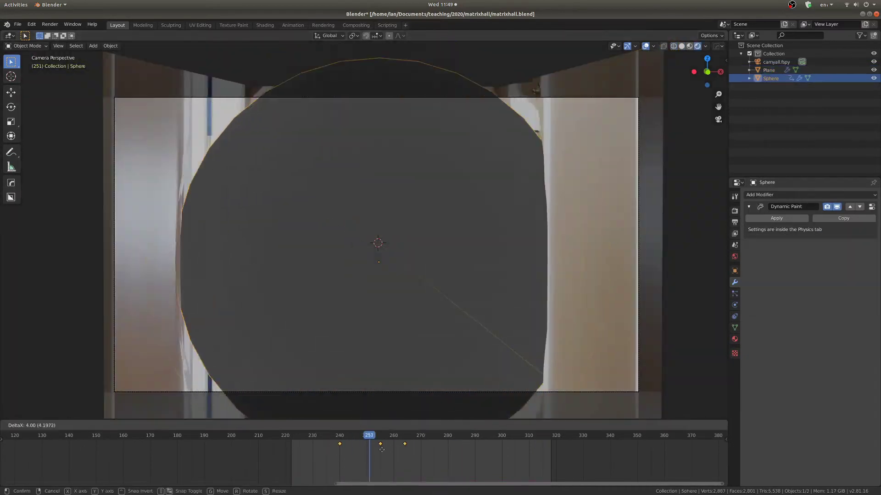
# - Flatten the sphere along the Z axis and reposition it in the hallway using the top view
pyautogui.press('Escape')
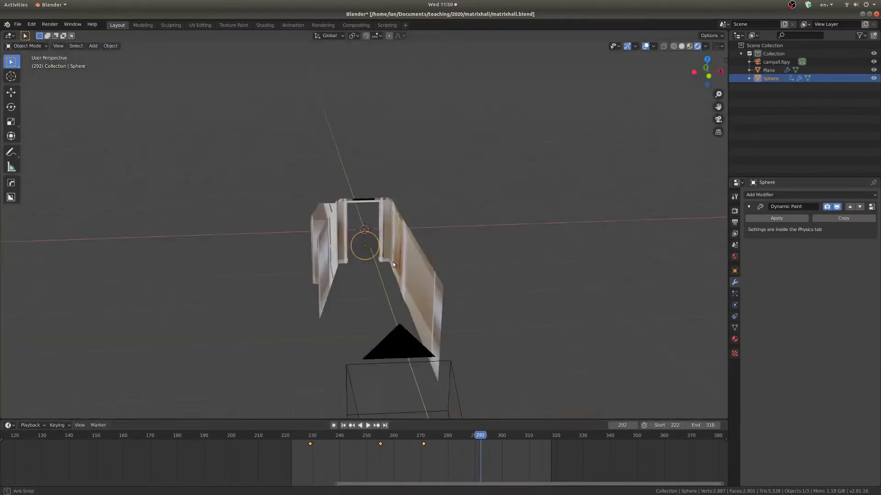
pyautogui.press('g')
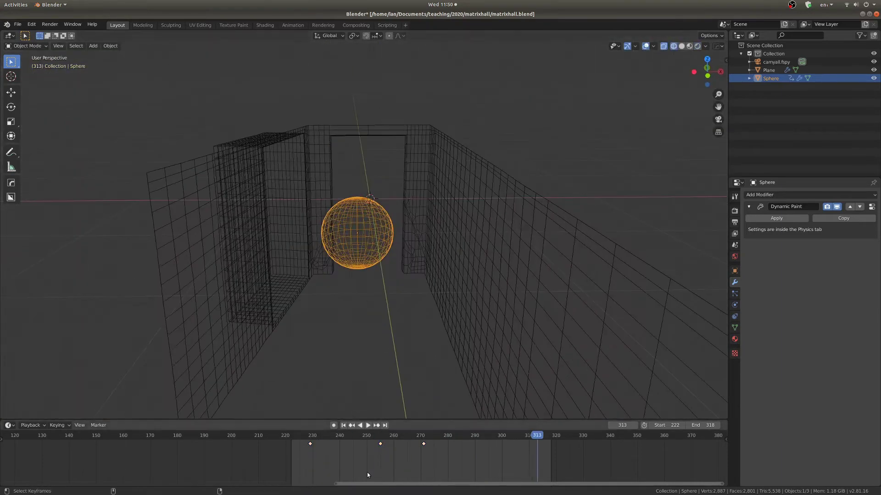
pyautogui.press('s')
pyautogui.press('z')
pyautogui.click(470, 305)
pyautogui.press('KP_7')
pyautogui.press('g')
pyautogui.click(471, 294)
# - Scrub to the start of the frame range, leave wireframe display and play the sphere's animation
pyautogui.moveTo(380, 435); pyautogui.dragTo(305, 453)
pyautogui.moveTo(470, 304); pyautogui.dragTo(459, 257, button='middle')
pyautogui.hotkey('shift', 'z')
pyautogui.press('space')
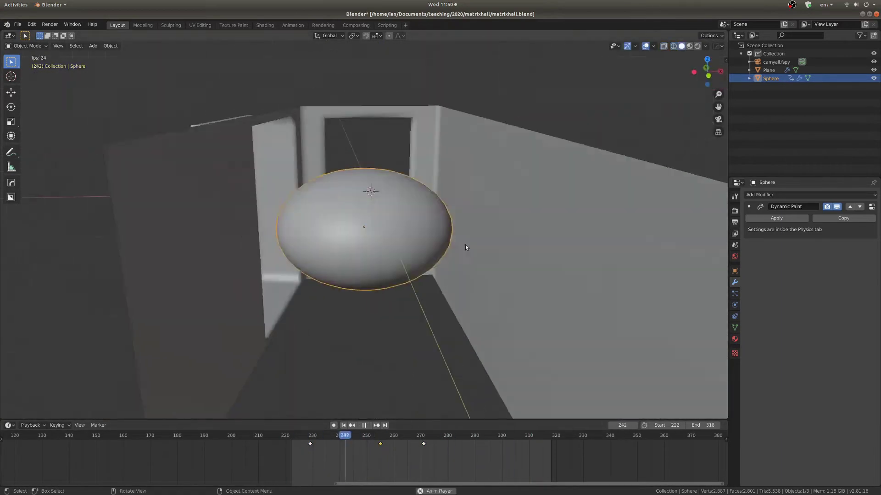
# - Hide the sphere, stop the playback and apply the hallway plane's Subdivision modifier
pyautogui.press('h')
pyautogui.press('KP_0')
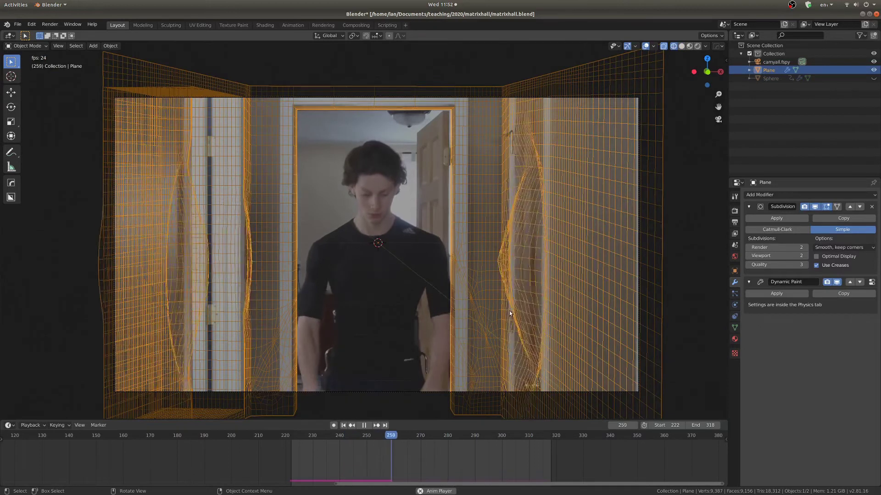
pyautogui.press('space')
pyautogui.click(776, 219)
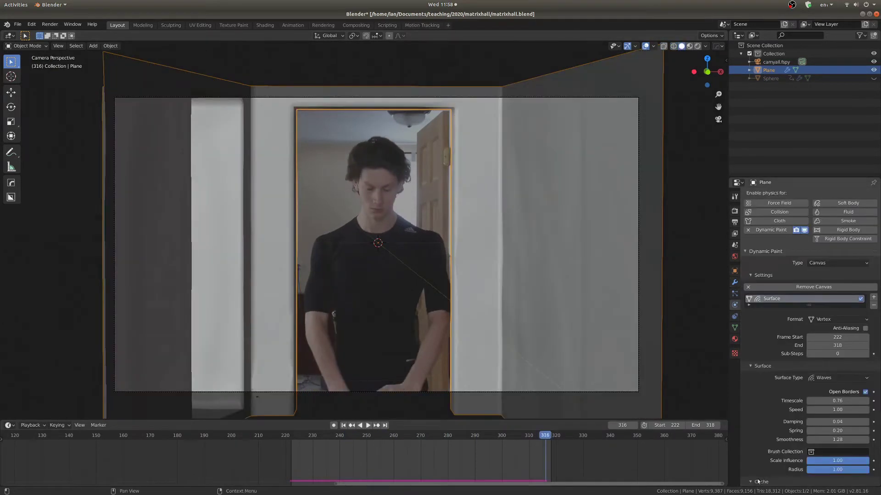
# - Bake the hallway canvas's Dynamic Paint cache and open the sphere's object properties
pyautogui.click(758, 482)
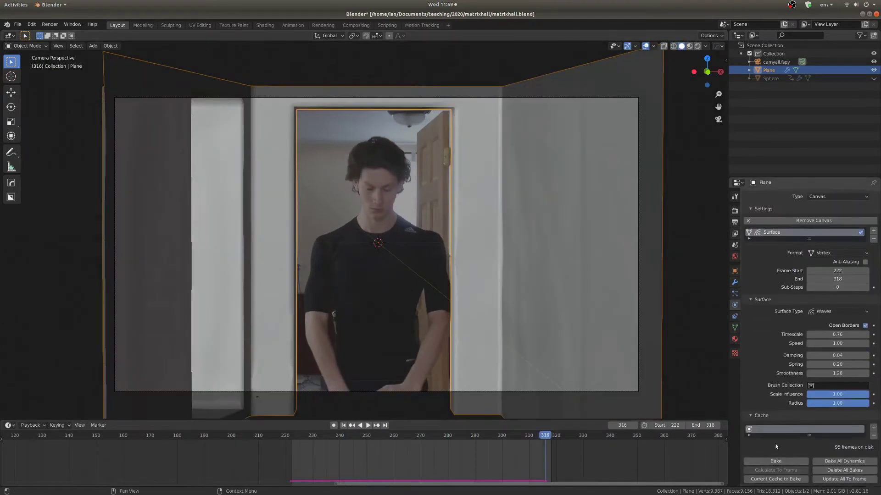
pyautogui.click(767, 460)
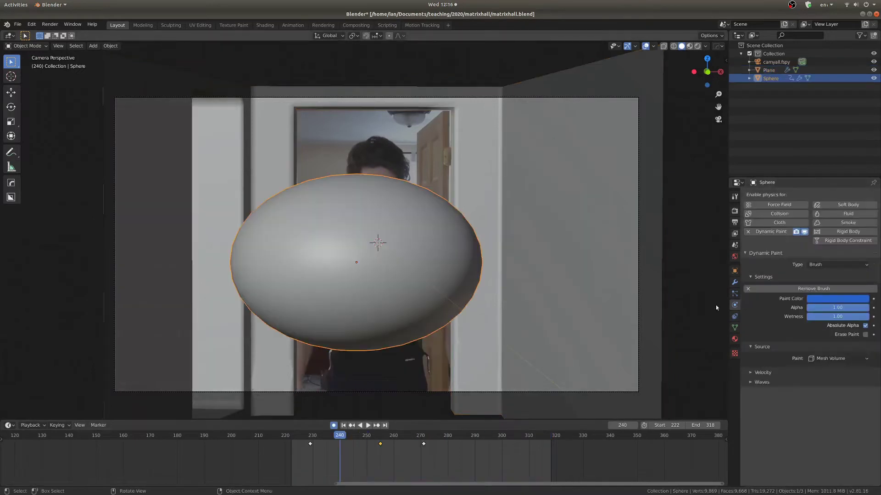
pyautogui.click(734, 271)
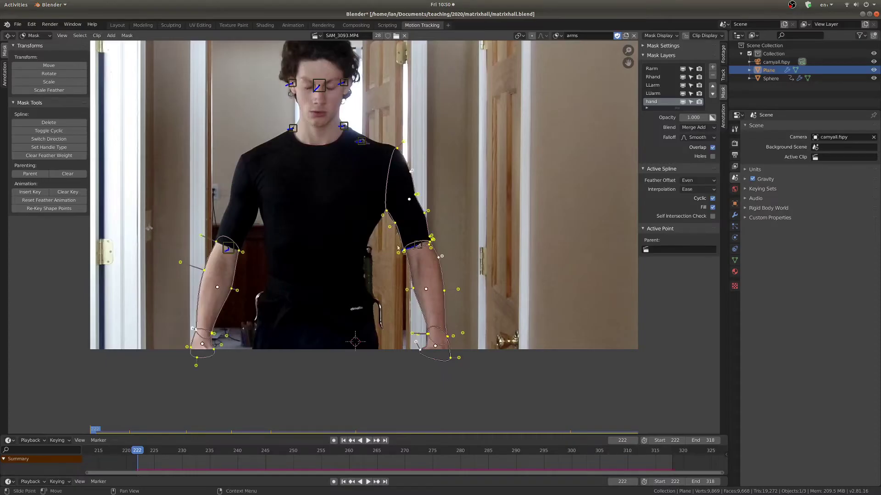
# - Review the arms mask playing over the SAM_3093.MP4 footage, stop it and switch to the compositing node setup
pyautogui.scroll(-1, 347, 273)
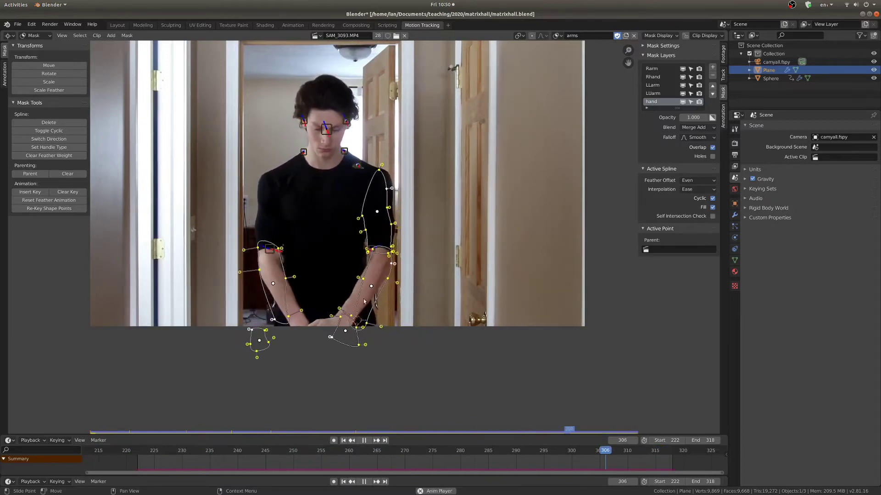
pyautogui.press('Escape')
pyautogui.click(356, 25)
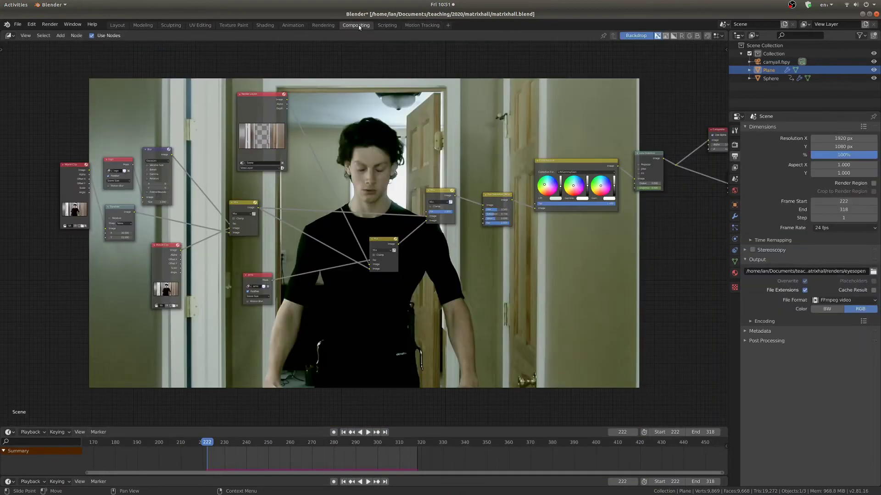
# - Examine the compositing node tree from the Movie Clip and mask inputs through to the Composite output
pyautogui.moveTo(529, 385); pyautogui.dragTo(482, 365, button='middle')
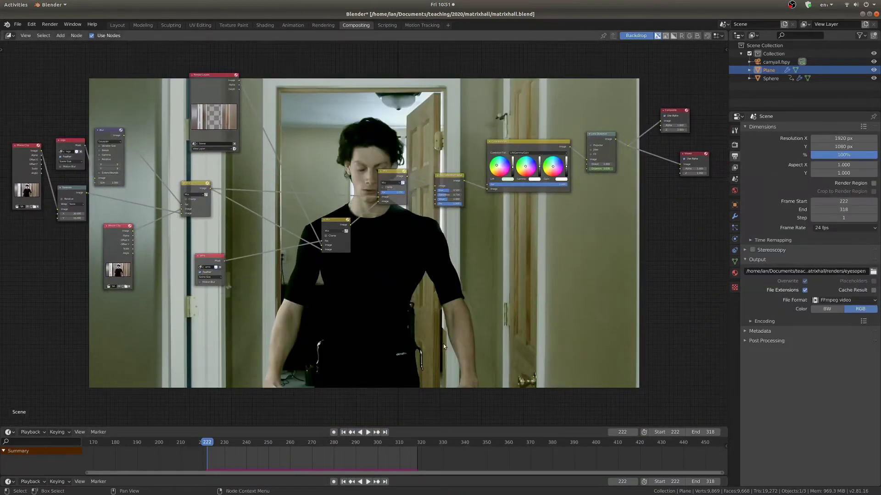
pyautogui.scroll(-3, 450, 304)
pyautogui.moveTo(450, 305); pyautogui.dragTo(411, 325, button='middle')
pyautogui.scroll(-1, 414, 282)
pyautogui.scroll(1, 348, 291)
pyautogui.moveTo(349, 292); pyautogui.dragTo(412, 283, button='middle')
pyautogui.scroll(1, 419, 242)
pyautogui.moveTo(300, 319); pyautogui.dragTo(281, 270, button='middle')
pyautogui.scroll(1, 111, 211)
pyautogui.scroll(12, 287, 193)
pyautogui.moveTo(112, 211); pyautogui.dragTo(336, 249, button='middle')
# - Preview the Movie Clip node that feeds Mix directly in the backdrop, and move the other Movie Clip node down beside Translate
pyautogui.keyDown('ctrl'); pyautogui.keyDown('shift'); pyautogui.click(288, 194); pyautogui.keyUp('shift'); pyautogui.keyUp('ctrl')
pyautogui.scroll(-3, 315, 226)
pyautogui.scroll(1, 319, 252)
pyautogui.moveTo(311, 215); pyautogui.dragTo(320, 232)
pyautogui.scroll(-2, 306, 226)
pyautogui.moveTo(307, 226); pyautogui.dragTo(302, 250, button='middle')
pyautogui.moveTo(122, 112); pyautogui.dragTo(115, 182)
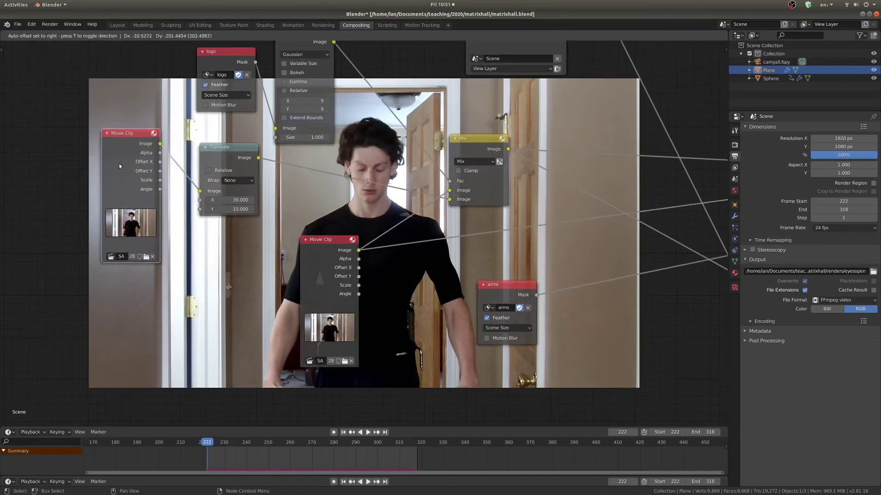
# - Preview the Translate node in the backdrop, and shift it and the Movie Clip node feeding Mix slightly down
pyautogui.click(229, 157)
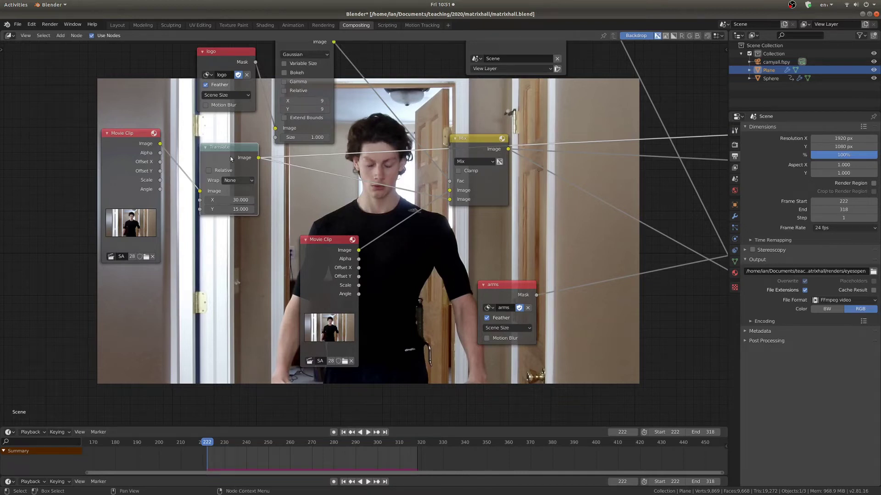
pyautogui.moveTo(233, 151); pyautogui.dragTo(229, 166)
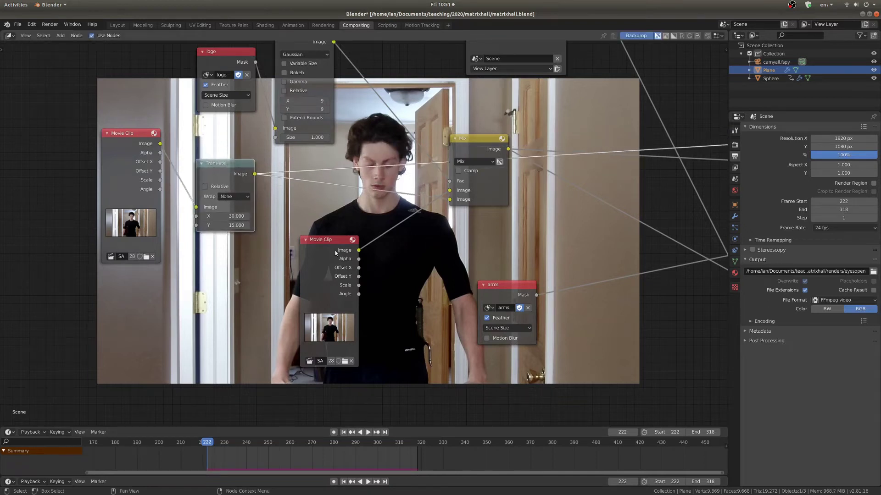
pyautogui.moveTo(333, 252); pyautogui.dragTo(331, 256)
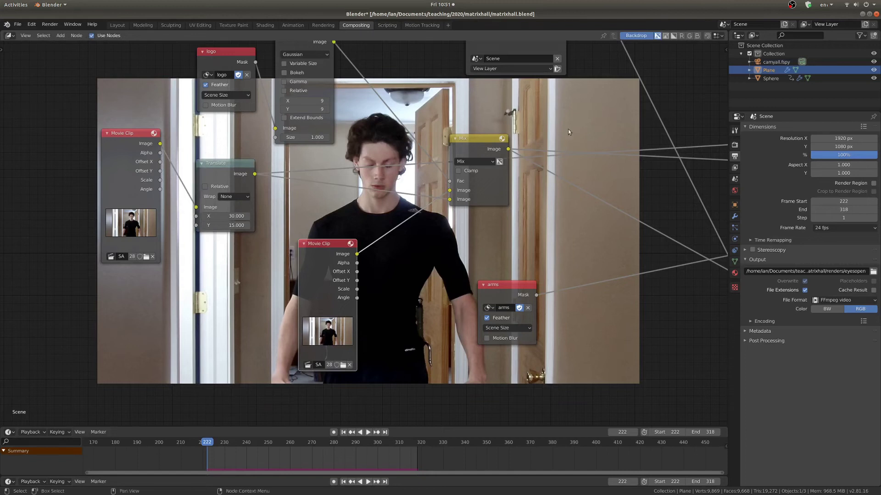
# - Preview the logo mask, Blur and Mix nodes one after another in the backdrop
pyautogui.scroll(1, 549, 140)
pyautogui.moveTo(448, 140); pyautogui.dragTo(428, 251, button='middle')
pyautogui.keyDown('ctrl'); pyautogui.keyDown('shift'); pyautogui.click(199, 150); pyautogui.keyUp('shift'); pyautogui.keyUp('ctrl')
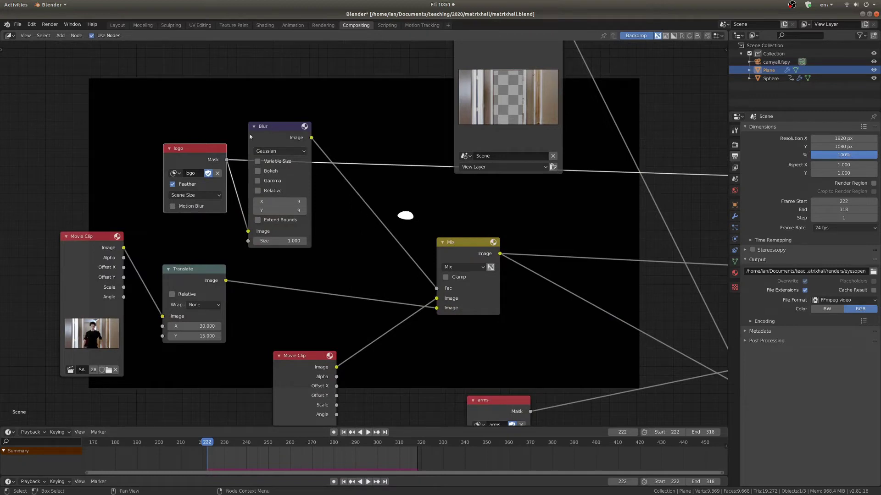
pyautogui.keyDown('ctrl'); pyautogui.keyDown('shift'); pyautogui.click(275, 132); pyautogui.keyUp('shift'); pyautogui.keyUp('ctrl')
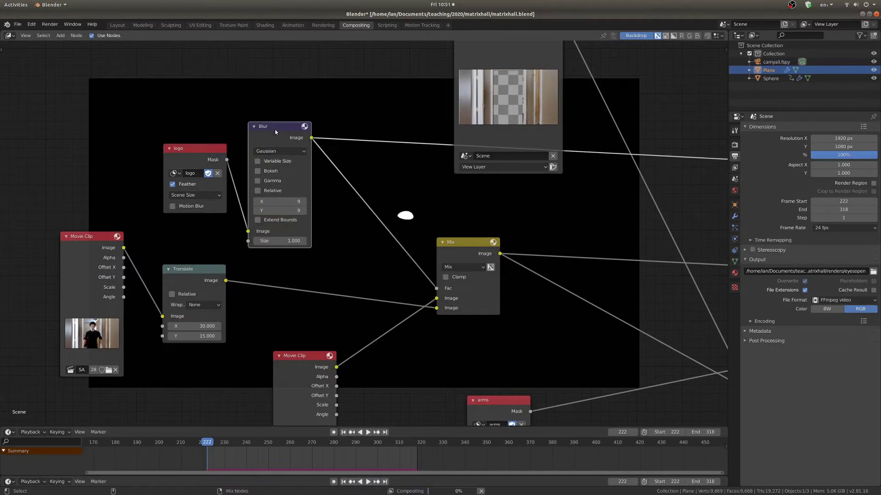
pyautogui.keyDown('ctrl'); pyautogui.keyDown('shift'); pyautogui.click(464, 248); pyautogui.keyUp('shift'); pyautogui.keyUp('ctrl')
# - Enlarge the backdrop around the shirt's logo and compare the Mix result with the original Movie Clip image
pyautogui.scroll(2, 402, 234)
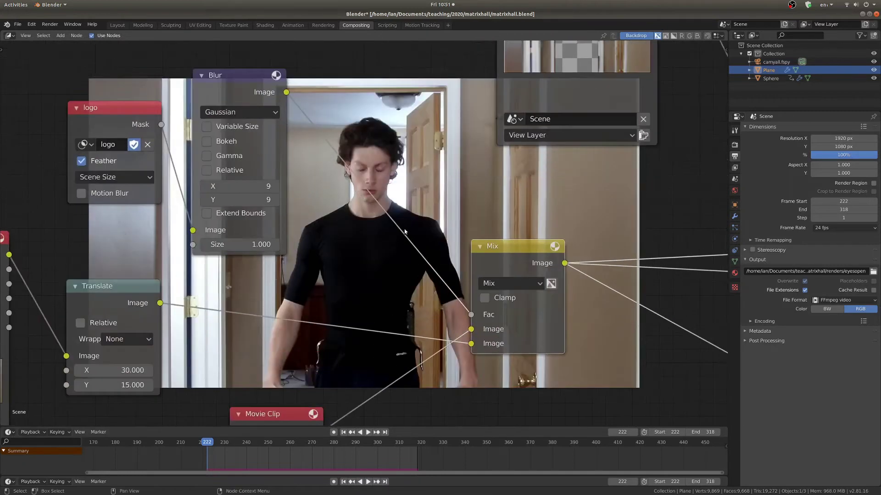
pyautogui.scroll(4, 402, 233)
pyautogui.moveTo(395, 233); pyautogui.dragTo(393, 370, button='middle')
pyautogui.press('v')
pyautogui.hotkey('alt', 'v')
pyautogui.hotkey('alt', 'v')
pyautogui.hotkey('alt', 'v')
pyautogui.hotkey('alt', 'v')
pyautogui.hotkey('alt', 'v')
pyautogui.hotkey('alt', 'v')
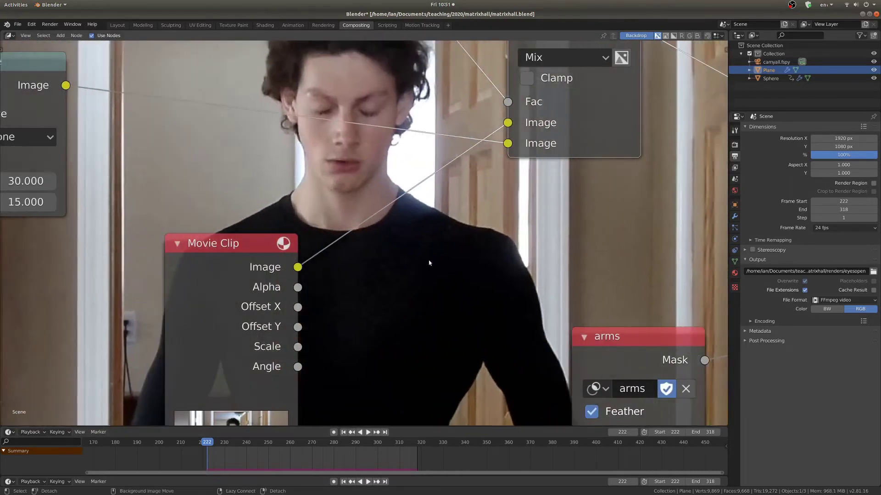
pyautogui.keyDown('ctrl'); pyautogui.keyDown('shift'); pyautogui.click(265, 282); pyautogui.keyUp('shift'); pyautogui.keyUp('ctrl')
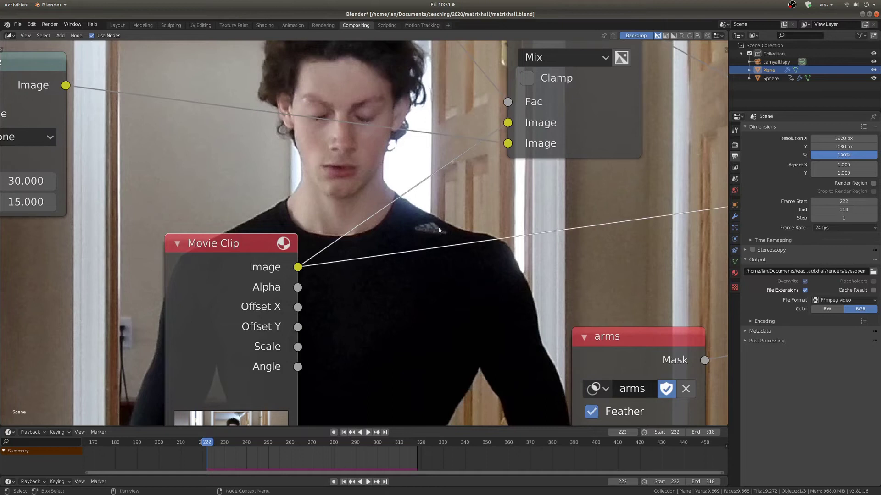
# - Preview the Mix result over the shirt's former logo area again, and shrink the backdrop
pyautogui.scroll(-2, 443, 225)
pyautogui.scroll(1, 536, 174)
pyautogui.keyDown('ctrl'); pyautogui.keyDown('shift'); pyautogui.click(536, 175); pyautogui.keyUp('shift'); pyautogui.keyUp('ctrl')
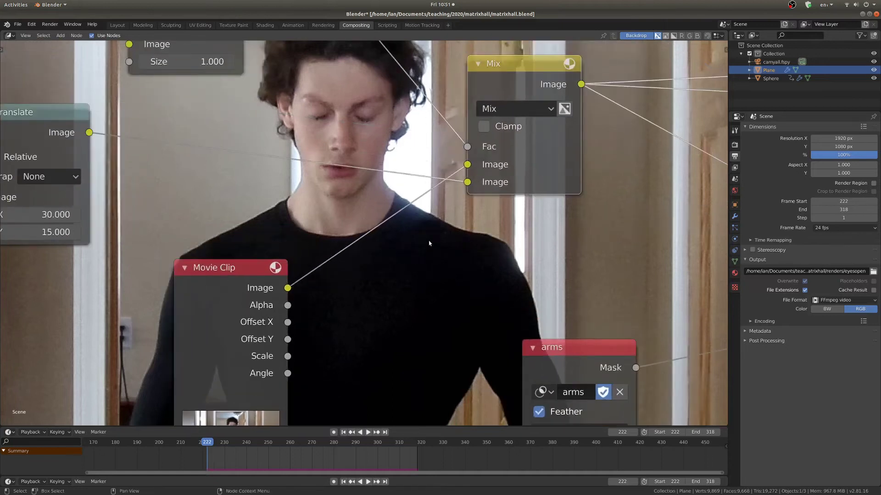
pyautogui.scroll(-2, 429, 243)
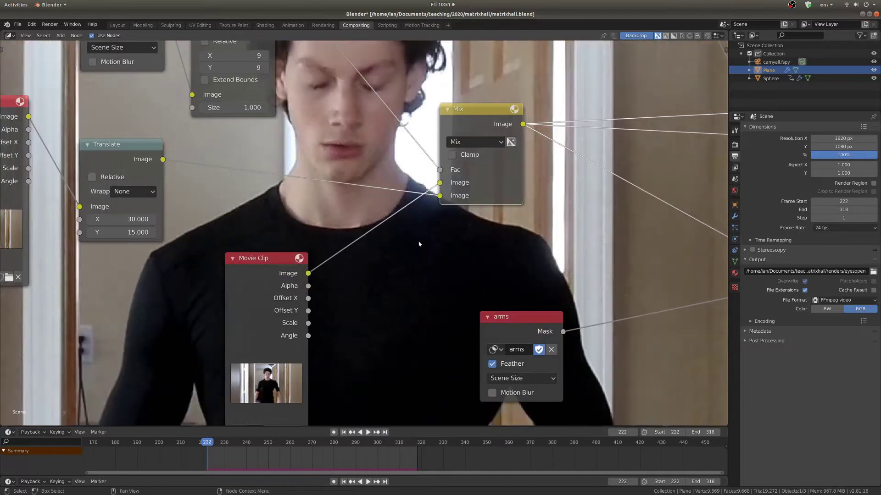
pyautogui.press('v')
pyautogui.press('v')
pyautogui.press('v')
pyautogui.press('v')
pyautogui.press('v')
pyautogui.press('v')
# - Preview the Render Layers node's hallway image in the backdrop
pyautogui.scroll(-4, 474, 244)
pyautogui.moveTo(461, 146); pyautogui.dragTo(303, 239, button='middle')
pyautogui.scroll(-3, 299, 233)
pyautogui.moveTo(303, 244); pyautogui.dragTo(289, 247)
pyautogui.scroll(3, 324, 285)
pyautogui.moveTo(325, 285); pyautogui.dragTo(275, 290, button='middle')
pyautogui.keyDown('ctrl'); pyautogui.keyDown('shift'); pyautogui.click(250, 85); pyautogui.keyUp('shift'); pyautogui.keyUp('ctrl')
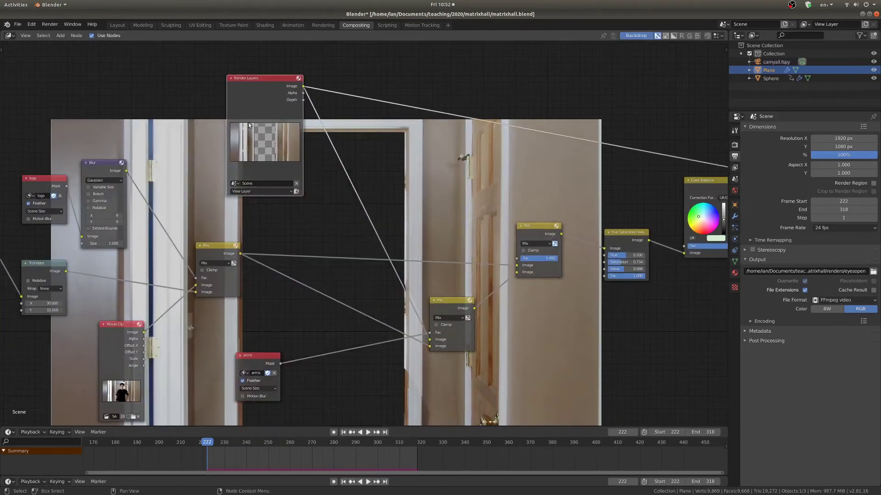
# - Go to frame 261 and render it to update the Render Layers image
pyautogui.scroll(-4, 378, 364)
pyautogui.moveTo(378, 364); pyautogui.dragTo(347, 426, button='middle')
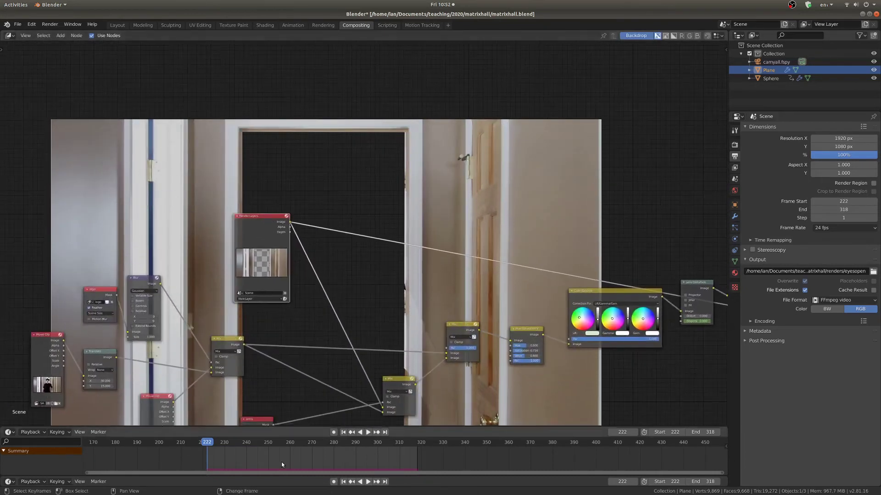
pyautogui.press('Escape')
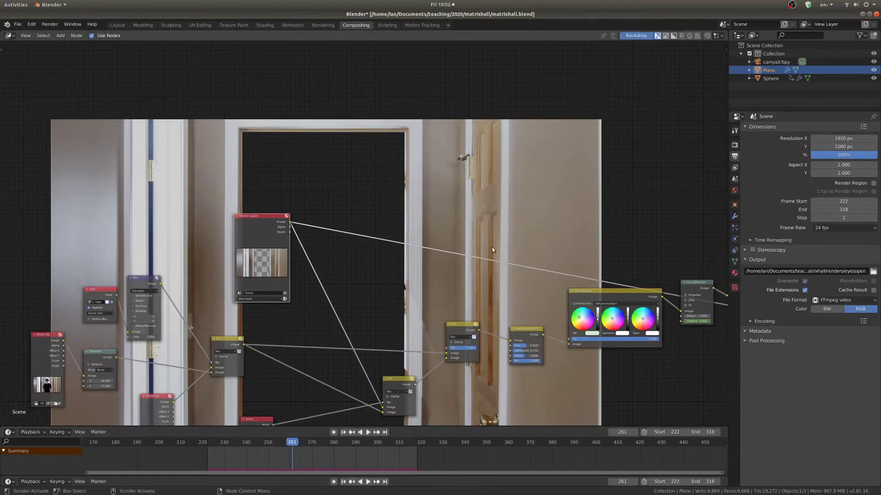
pyautogui.press('F12')
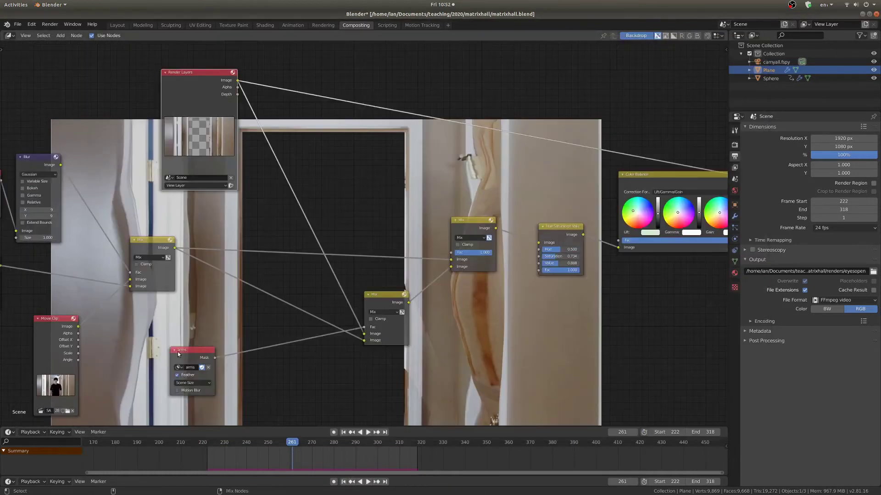
# - Preview the arms mask, the Mix node it feeds and the Render Layers node one after another in the backdrop
pyautogui.keyDown('ctrl'); pyautogui.keyDown('shift'); pyautogui.click(177, 352); pyautogui.keyUp('shift'); pyautogui.keyUp('ctrl')
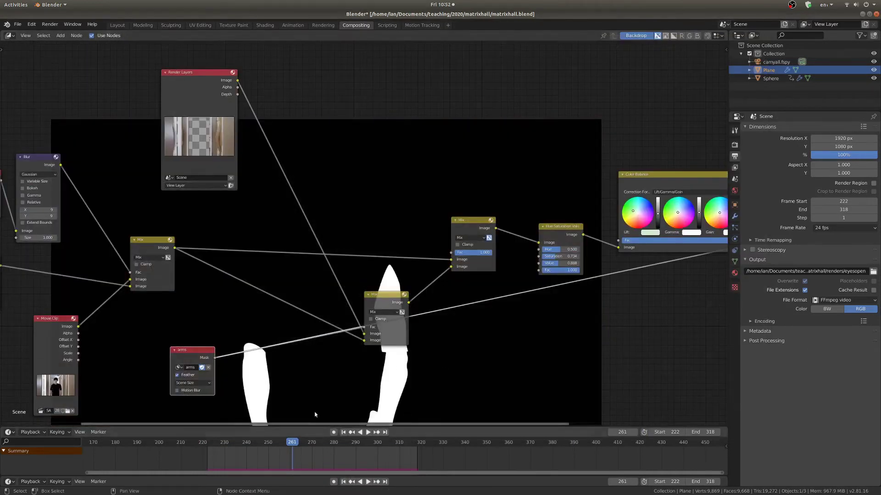
pyautogui.keyDown('ctrl'); pyautogui.keyDown('shift'); pyautogui.click(394, 337); pyautogui.keyUp('shift'); pyautogui.keyUp('ctrl')
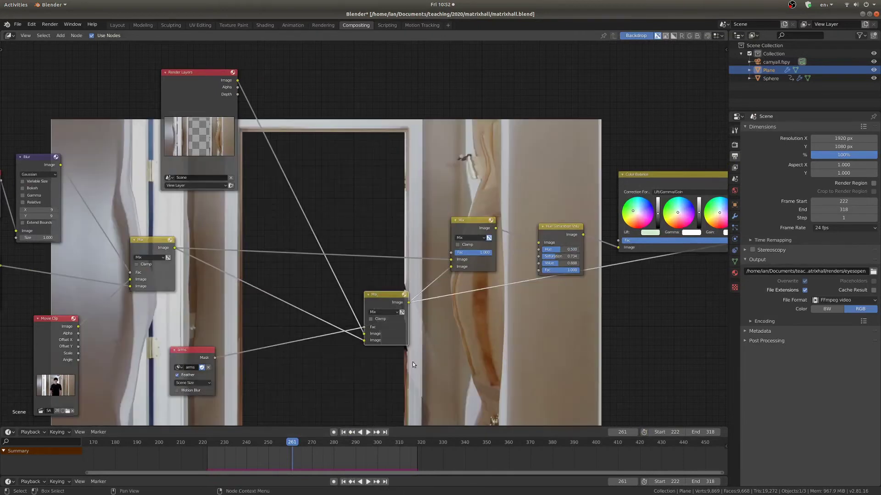
pyautogui.scroll(-1, 175, 353)
pyautogui.moveTo(154, 266); pyautogui.dragTo(162, 284)
pyautogui.moveTo(184, 355); pyautogui.dragTo(183, 358)
pyautogui.keyDown('ctrl'); pyautogui.keyDown('shift'); pyautogui.click(198, 130); pyautogui.keyUp('shift'); pyautogui.keyUp('ctrl')
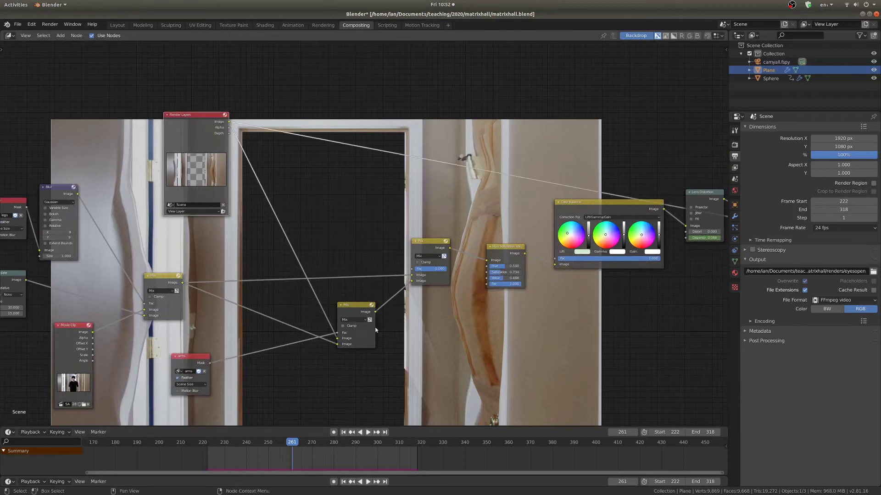
# - Enlarge the backdrop and preview the Mix node fed by the arms mask
pyautogui.scroll(1, 388, 339)
pyautogui.moveTo(420, 353); pyautogui.dragTo(392, 320, button='middle')
pyautogui.hotkey('alt', 'v')
pyautogui.hotkey('alt', 'v')
pyautogui.hotkey('alt', 'v')
pyautogui.keyDown('ctrl'); pyautogui.keyDown('shift'); pyautogui.click(312, 274); pyautogui.keyUp('shift'); pyautogui.keyUp('ctrl')
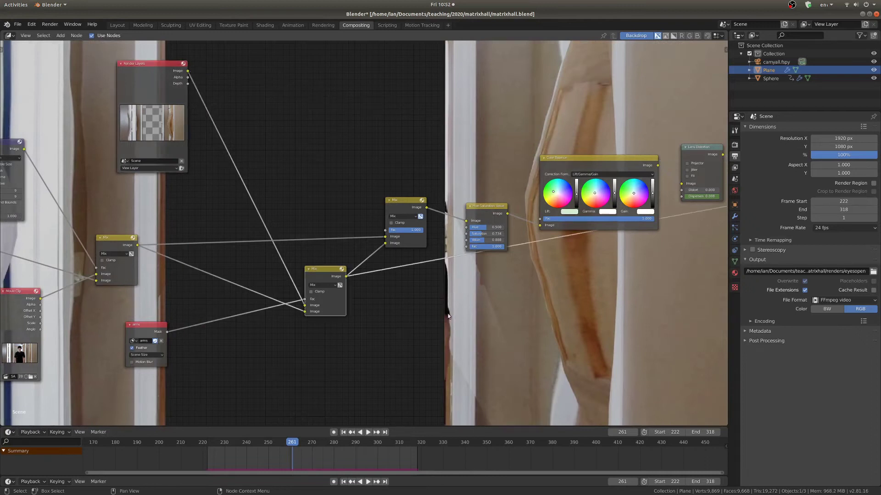
# - Preview the Mix node feeding Hue Saturation Value and compare it with the Mix node fed by the arms mask
pyautogui.scroll(-3, 452, 295)
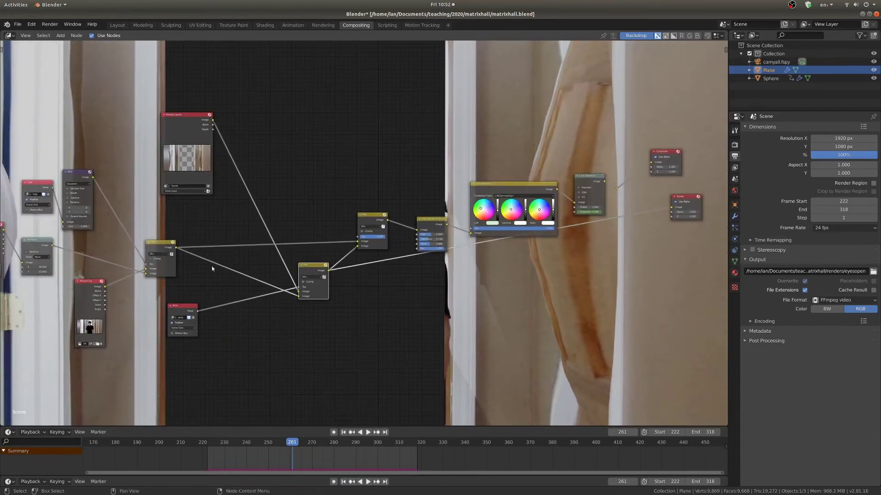
pyautogui.moveTo(420, 219); pyautogui.dragTo(443, 248, button='middle')
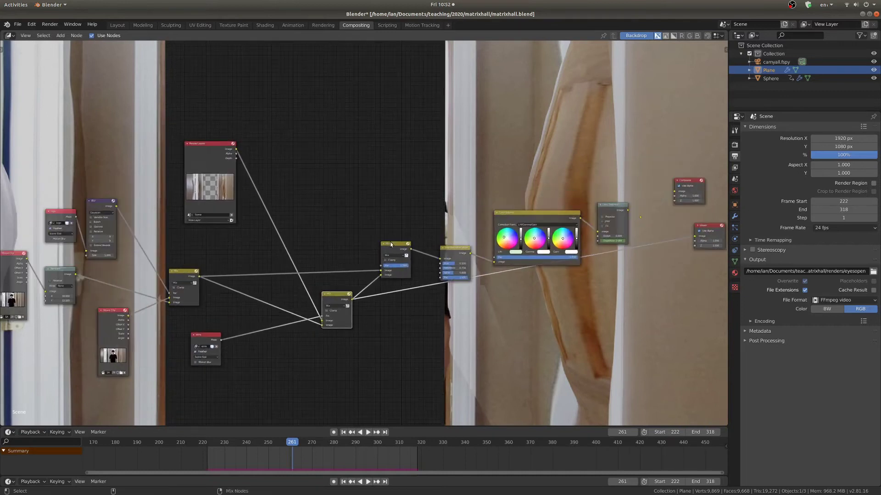
pyautogui.keyDown('ctrl'); pyautogui.keyDown('shift'); pyautogui.click(388, 253); pyautogui.keyUp('shift'); pyautogui.keyUp('ctrl')
pyautogui.scroll(3, 388, 253)
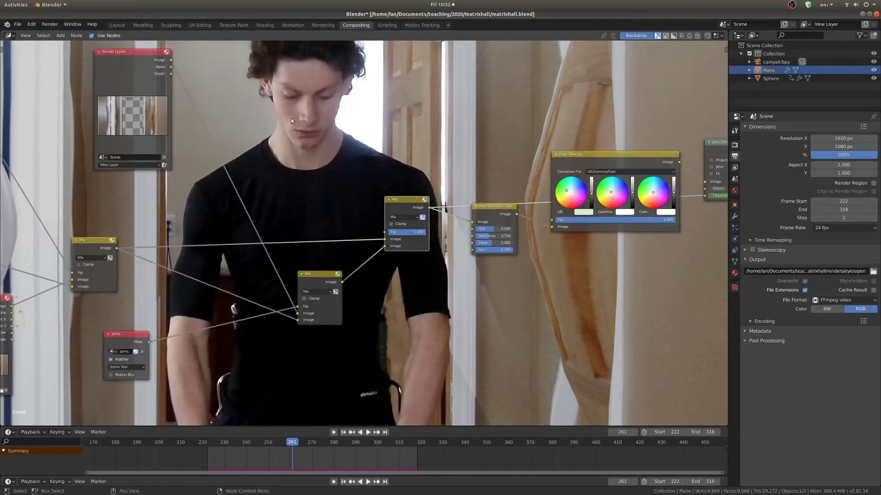
pyautogui.moveTo(447, 277); pyautogui.dragTo(468, 258, button='middle')
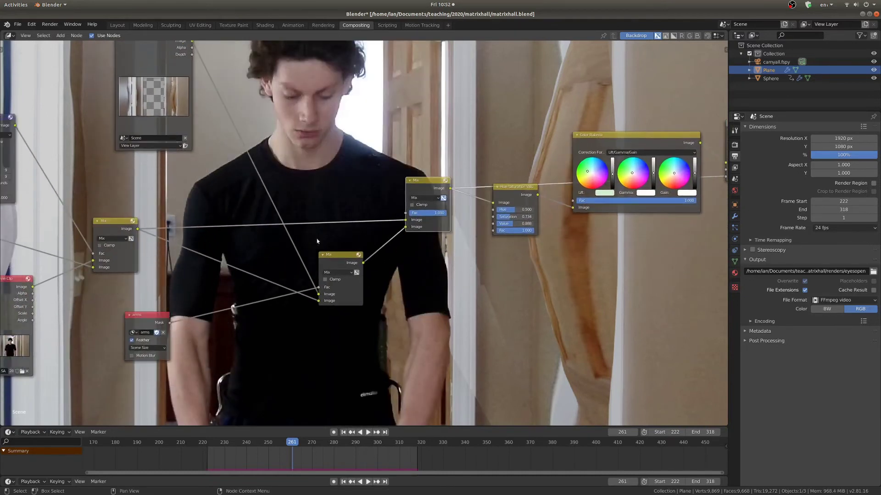
pyautogui.keyDown('ctrl'); pyautogui.keyDown('shift'); pyautogui.click(338, 252); pyautogui.keyUp('shift'); pyautogui.keyUp('ctrl')
# - Show the Film settings in the render properties to check the Transparent option
pyautogui.click(734, 145)
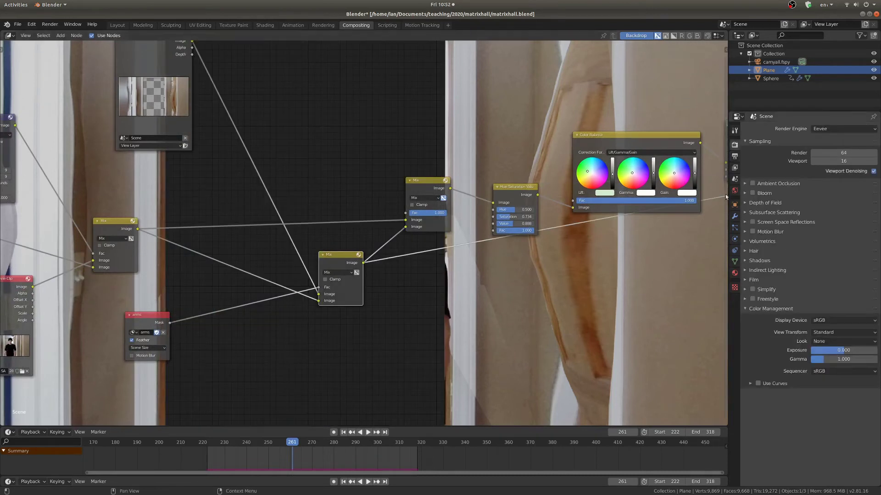
pyautogui.click(747, 279)
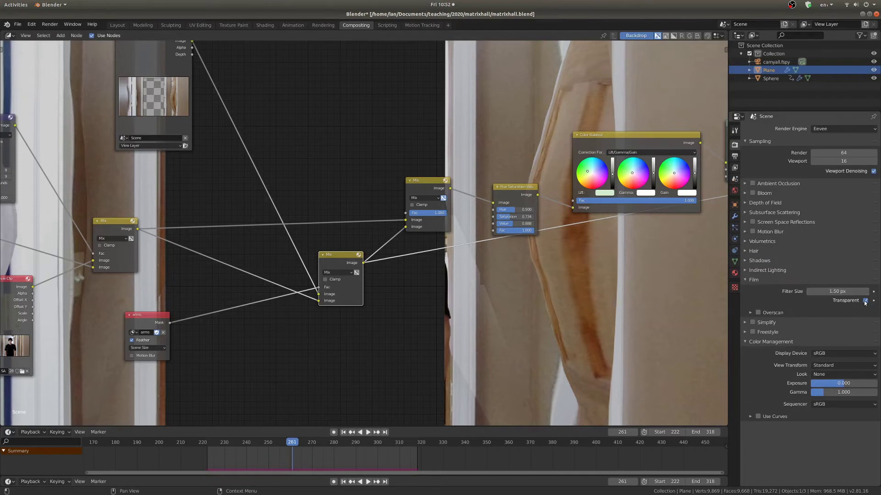
pyautogui.press('Home')
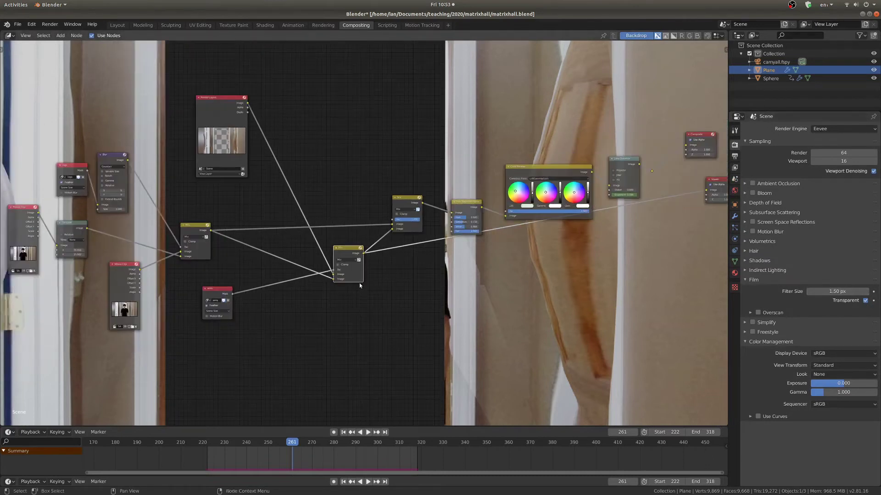
pyautogui.press('F12')
pyautogui.press('Escape')
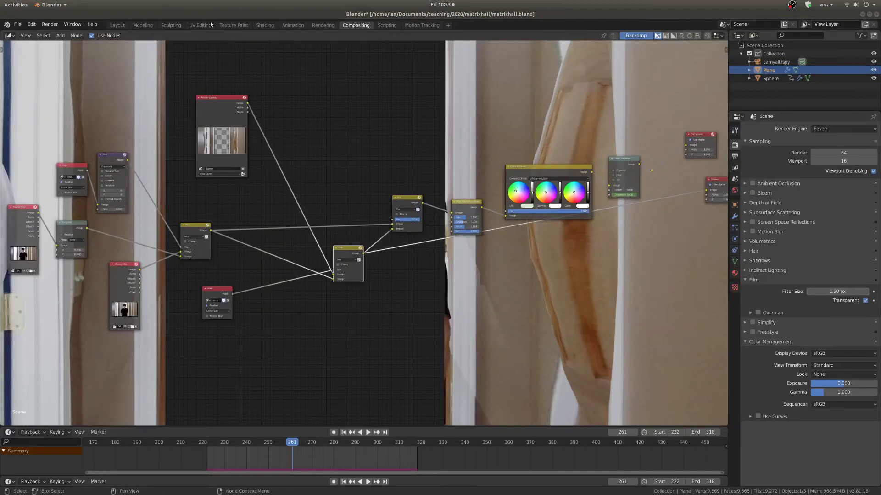
# - Show the Layout viewport in rendered shading and view the hallway plane at an angle from outside
pyautogui.click(117, 25)
pyautogui.moveTo(356, 159); pyautogui.dragTo(347, 177, button='middle')
pyautogui.press('z')
pyautogui.click(402, 233)
pyautogui.scroll(2, 361, 304)
pyautogui.moveTo(367, 334)
pyautogui.mouseDown(button='middle')
pyautogui.moveTo(361, 303)
pyautogui.moveTo(363, 344)
pyautogui.moveTo(456, 292)
pyautogui.mouseUp(button='middle')
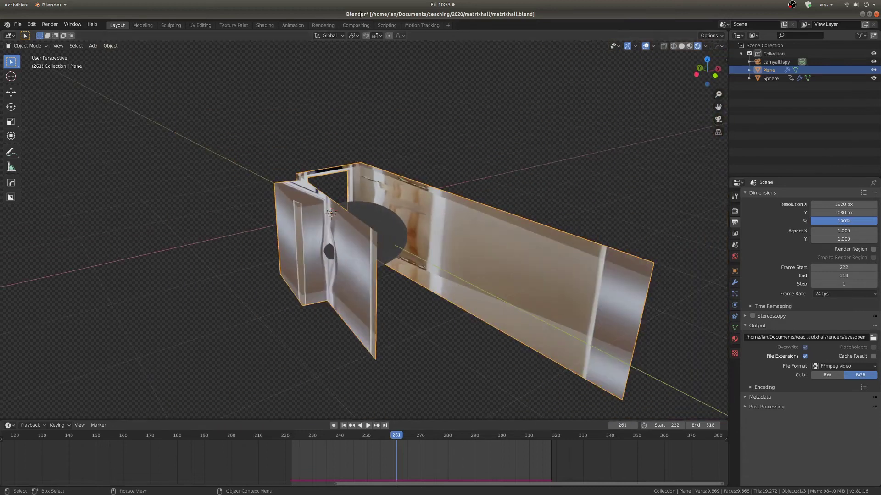
# - Return to the Compositing workspace, preview the Mix node feeding Hue Saturation Value, and inspect its alpha option and Fac value
pyautogui.click(356, 25)
pyautogui.scroll(-4, 306, 246)
pyautogui.scroll(3, 307, 246)
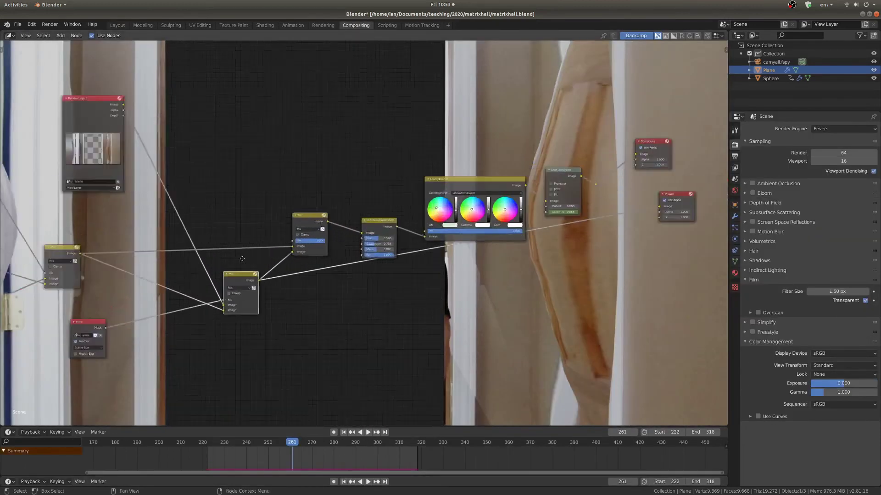
pyautogui.moveTo(172, 220); pyautogui.dragTo(364, 188, button='middle')
pyautogui.scroll(-2, 186, 223)
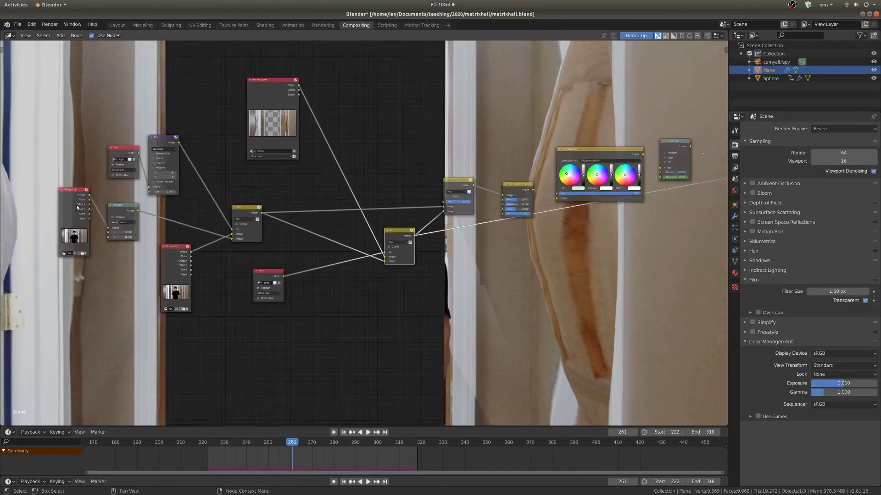
pyautogui.keyDown('ctrl'); pyautogui.keyDown('shift'); pyautogui.click(457, 184); pyautogui.keyUp('shift'); pyautogui.keyUp('ctrl')
pyautogui.scroll(5, 445, 194)
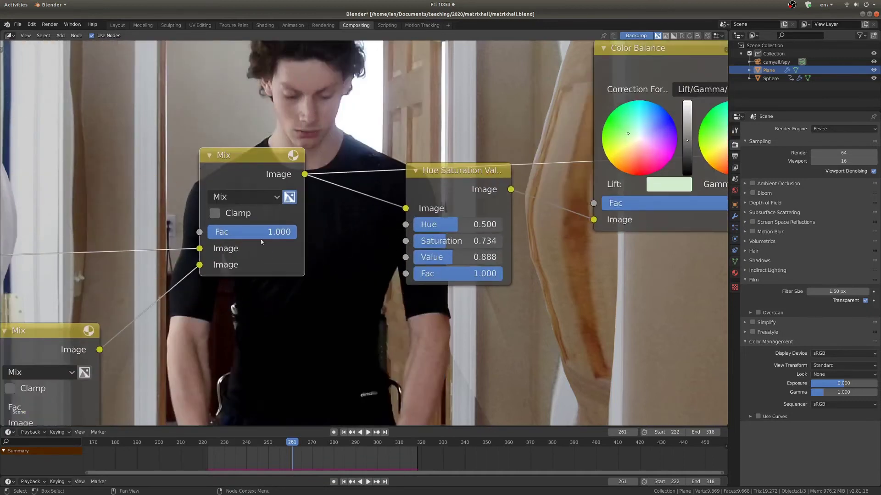
pyautogui.click(290, 197)
pyautogui.scroll(-2, 296, 194)
pyautogui.scroll(2, 341, 293)
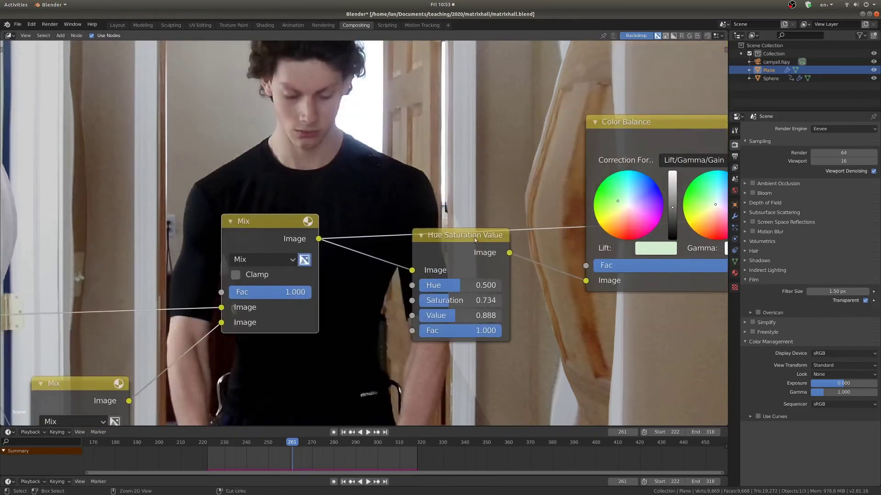
# - Preview the Hue Saturation Value node, shifting it slightly, and compare its image with the preceding Mix result
pyautogui.moveTo(466, 249); pyautogui.dragTo(449, 258)
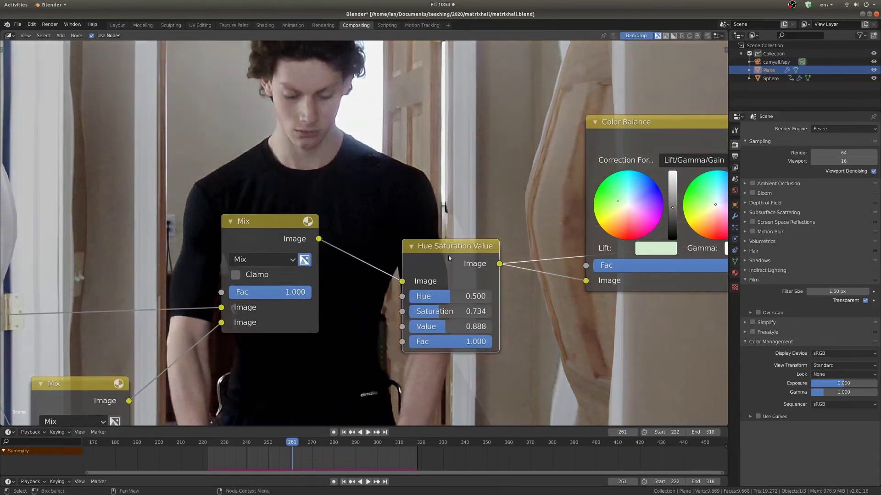
pyautogui.scroll(-2, 390, 281)
pyautogui.scroll(4, 322, 281)
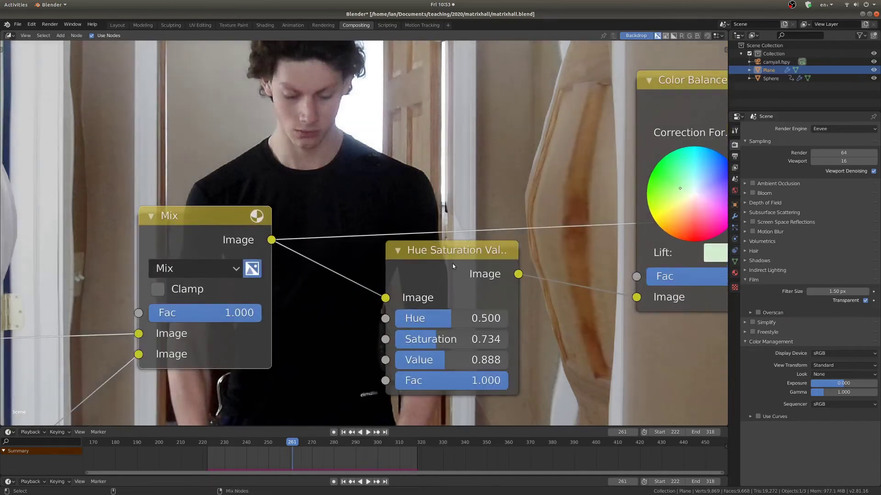
pyautogui.scroll(-4, 502, 234)
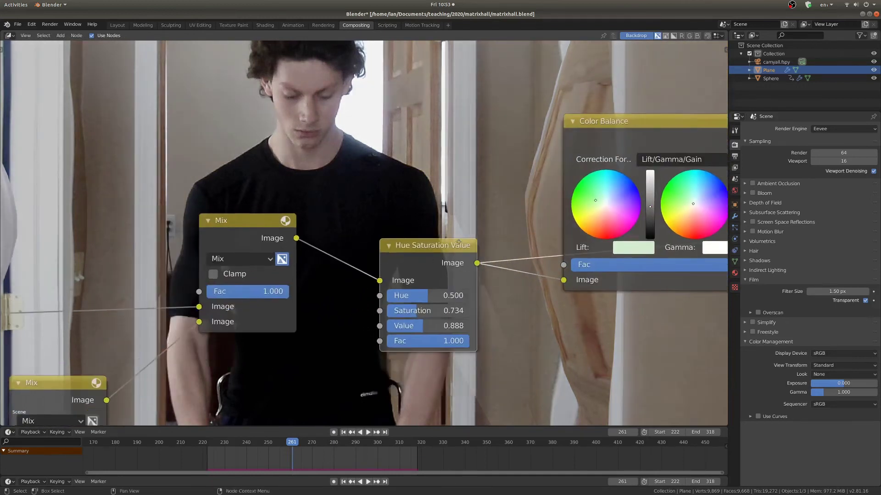
# - Preview the Color Balance node in the backdrop and shift it slightly
pyautogui.moveTo(461, 236); pyautogui.dragTo(312, 279, button='middle')
pyautogui.scroll(-4, 312, 279)
pyautogui.scroll(4, 503, 202)
pyautogui.moveTo(502, 202); pyautogui.dragTo(438, 235, button='middle')
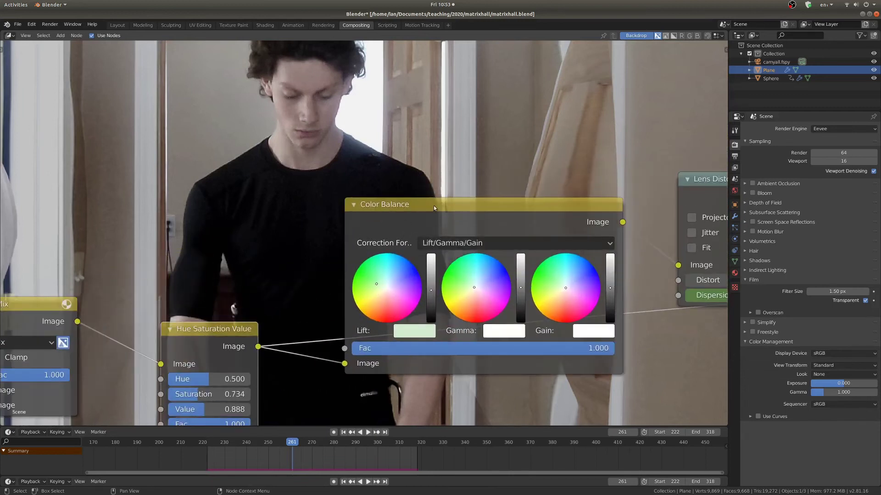
pyautogui.moveTo(440, 210); pyautogui.dragTo(418, 236)
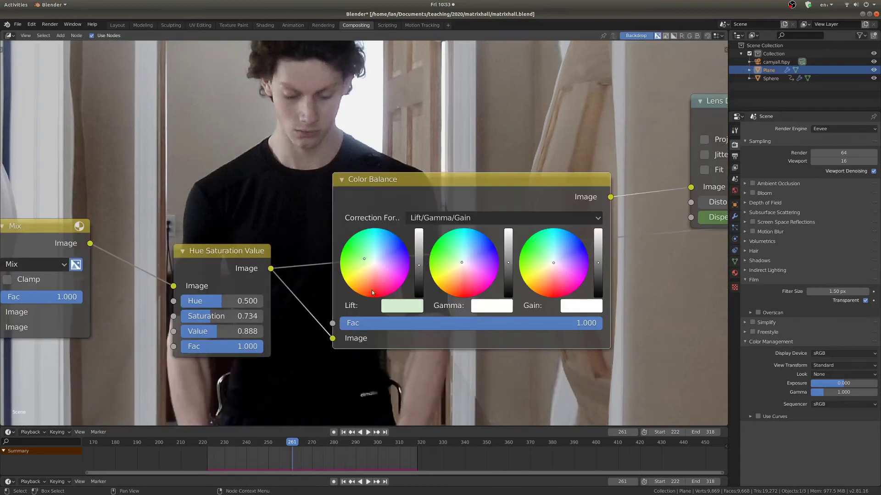
pyautogui.moveTo(449, 188); pyautogui.dragTo(445, 202)
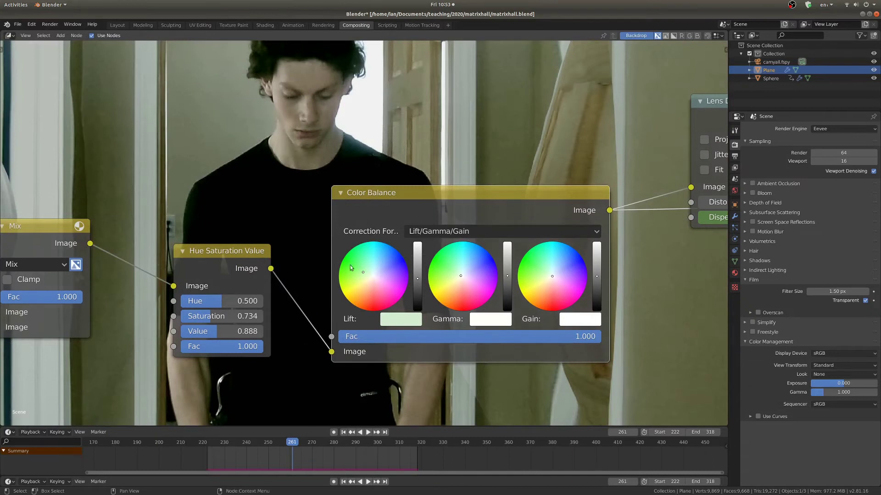
# - Compare the full image of the Mix node feeding Hue Saturation Value with the Color Balance result
pyautogui.scroll(-6, 368, 269)
pyautogui.moveTo(349, 307); pyautogui.dragTo(285, 268, button='middle')
pyautogui.scroll(1, 279, 248)
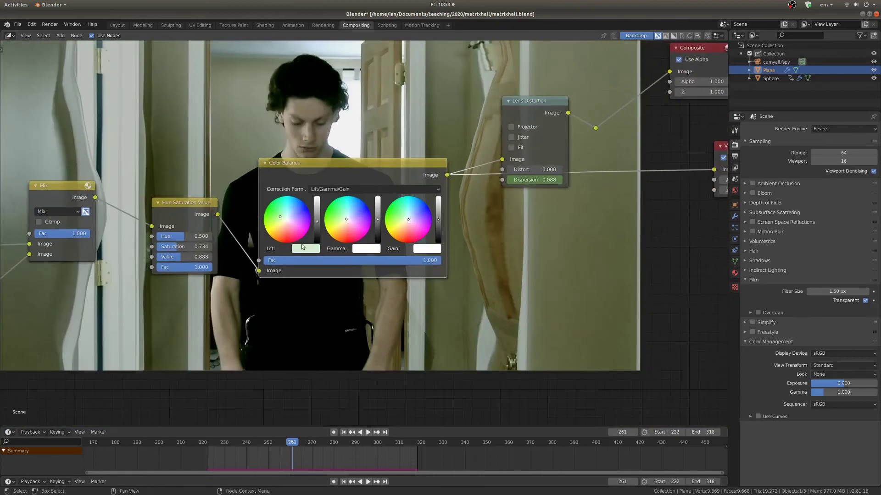
pyautogui.keyDown('ctrl'); pyautogui.keyDown('shift'); pyautogui.click(61, 184); pyautogui.keyUp('shift'); pyautogui.keyUp('ctrl')
pyautogui.keyDown('ctrl'); pyautogui.keyDown('shift'); pyautogui.click(337, 172); pyautogui.keyUp('shift'); pyautogui.keyUp('ctrl')
# - Select and preview the Lens Distortion node to inspect its keyframed Dispersion value
pyautogui.moveTo(501, 242); pyautogui.dragTo(426, 373, button='middle')
pyautogui.scroll(1, 429, 329)
pyautogui.moveTo(466, 223); pyautogui.dragTo(452, 242)
pyautogui.scroll(3, 438, 255)
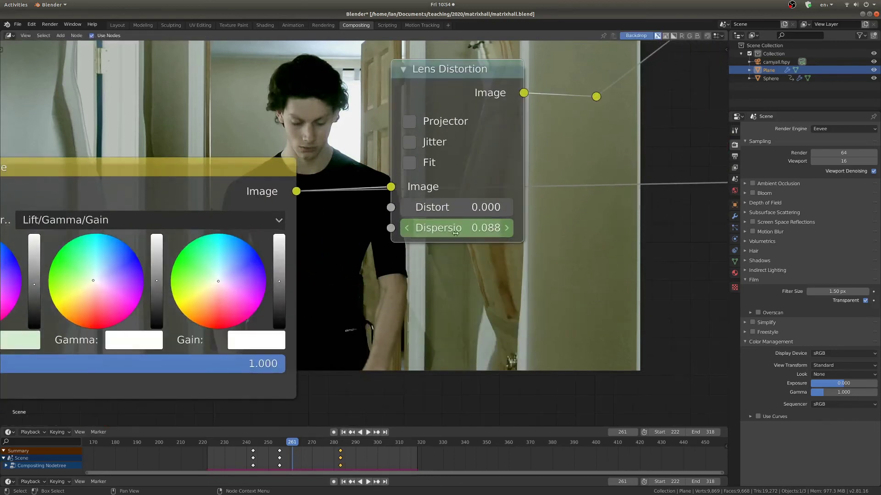
# - Check the Lens Distortion node's Dispersion at the keyframes on frames 243 and 255
pyautogui.keyDown('shift'); pyautogui.moveTo(278, 459); pyautogui.dragTo(251, 458, button='right'); pyautogui.keyUp('shift')
pyautogui.moveTo(351, 419); pyautogui.dragTo(232, 304, button='middle')
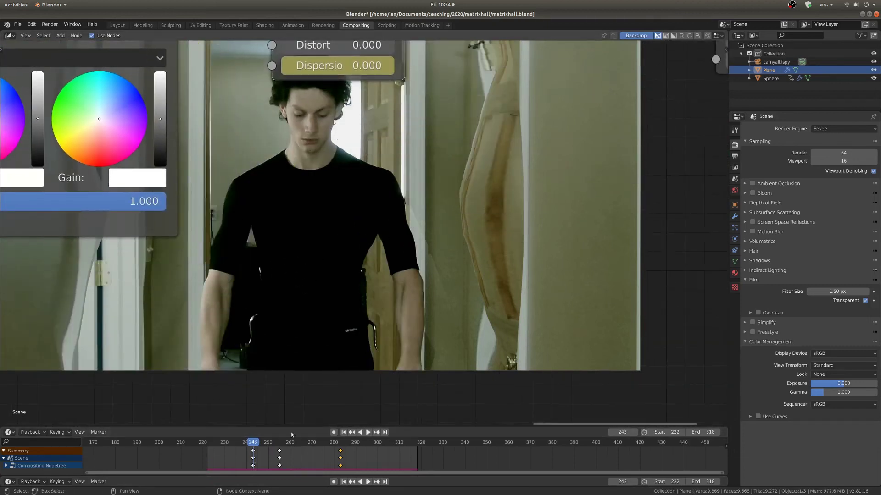
pyautogui.moveTo(282, 461); pyautogui.dragTo(279, 461, button='right')
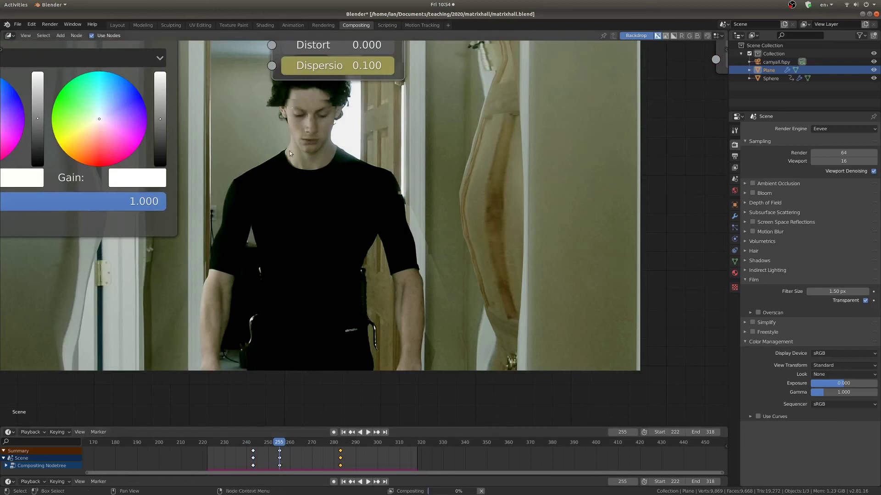
# - Switch to the Layout workspace and view the deformed hallway walls from above, looking toward the doorway
pyautogui.click(116, 25)
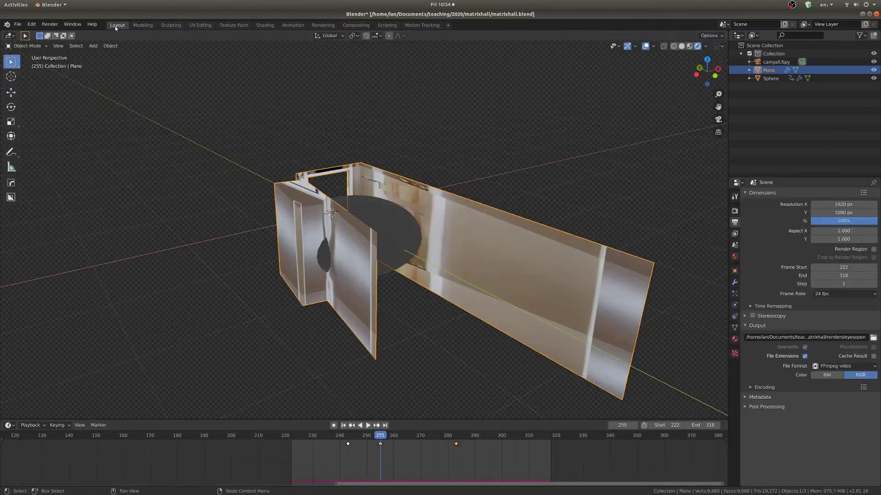
pyautogui.moveTo(420, 246); pyautogui.dragTo(407, 268, button='middle')
pyautogui.scroll(4, 378, 328)
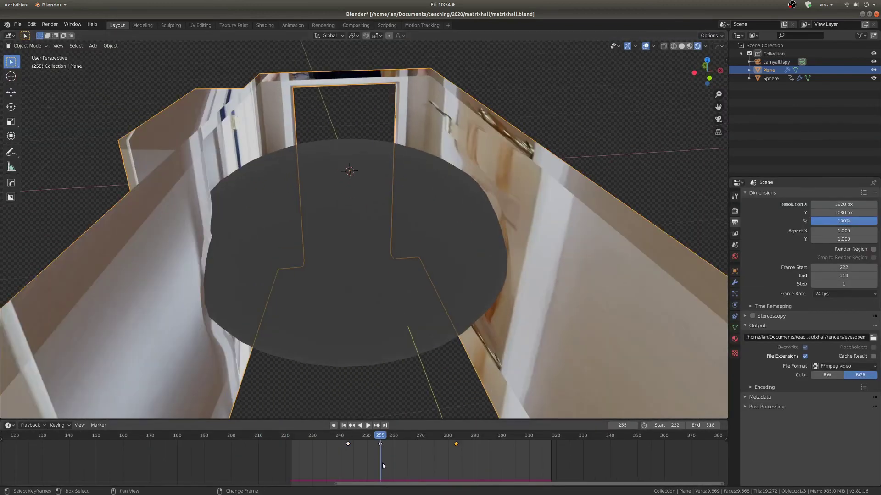
# - Play and scrub the wave deformation of the hallway walls between about frames 243 and 282, stopping on frame 255
pyautogui.moveTo(376, 461); pyautogui.dragTo(351, 464, button='right')
pyautogui.press('space')
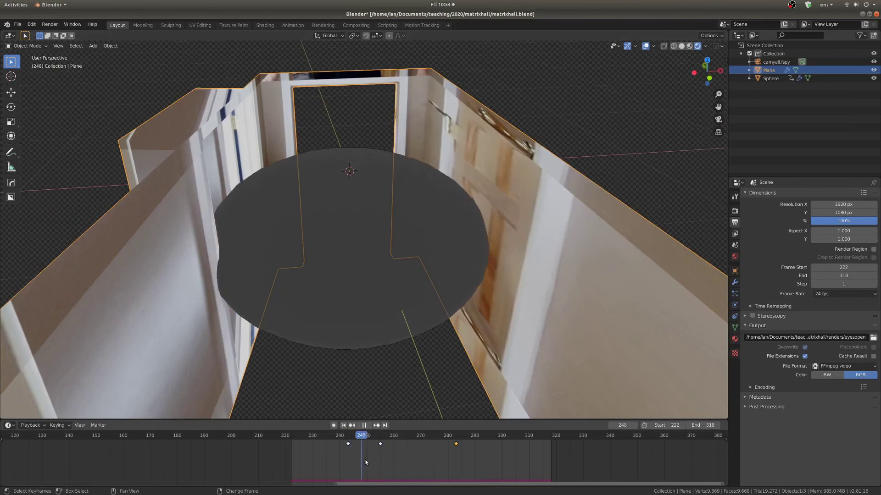
pyautogui.press('space')
pyautogui.moveTo(448, 470); pyautogui.dragTo(380, 462, button='right')
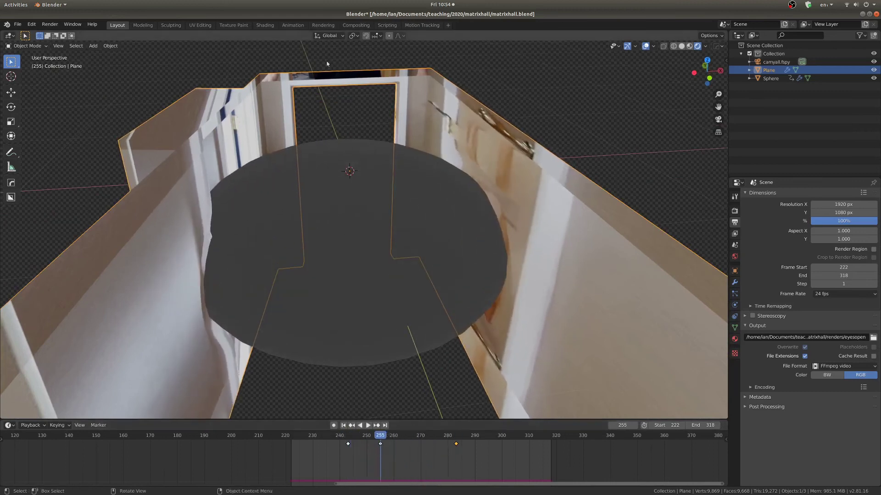
# - Switch to the Compositing workspace, fit the node tree in view and render frame 255
pyautogui.click(364, 28)
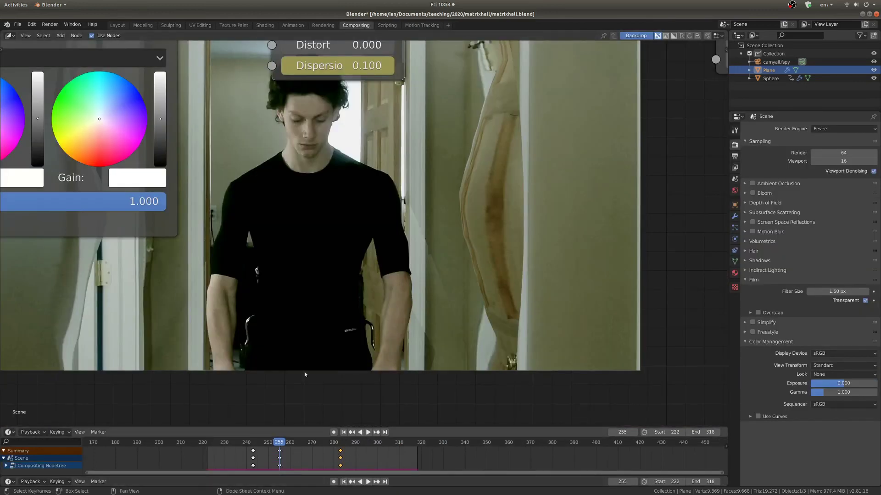
pyautogui.press('Home')
pyautogui.press('F12')
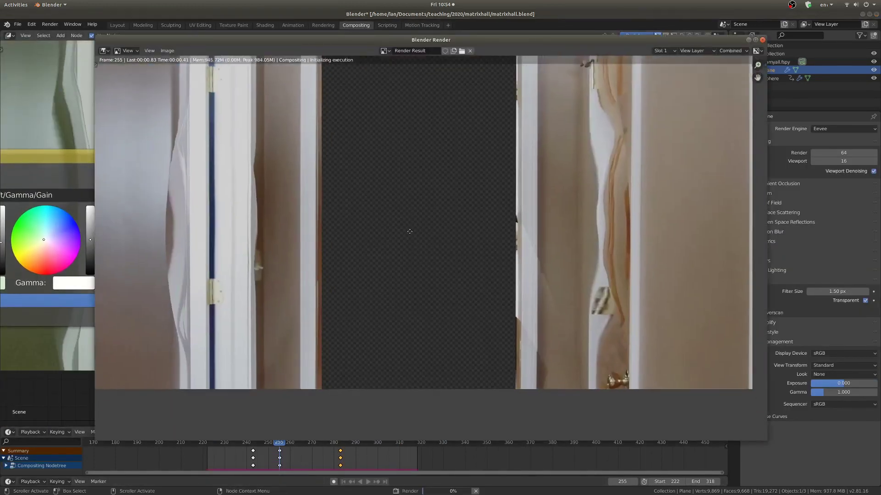
# - Examine the colour fringing from the lens dispersion across the whole rendered frame, and close the render window
pyautogui.scroll(-2, 286, 315)
pyautogui.scroll(3, 286, 315)
pyautogui.scroll(-2, 263, 337)
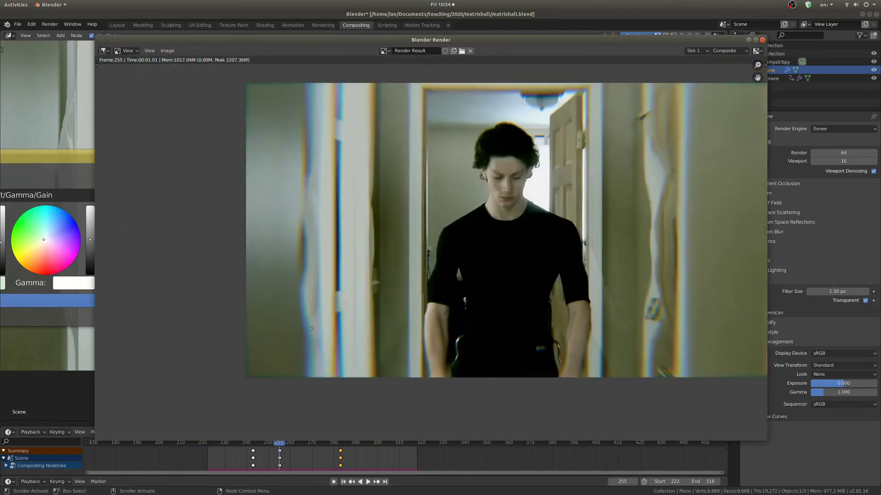
pyautogui.scroll(1, 330, 205)
pyautogui.scroll(-5, 330, 205)
pyautogui.scroll(4, 261, 299)
pyautogui.scroll(1, 500, 280)
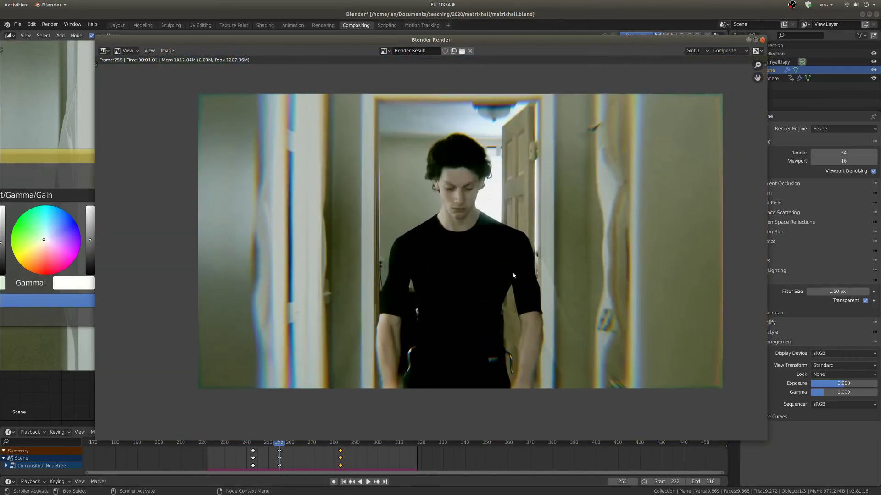
pyautogui.press('Escape')
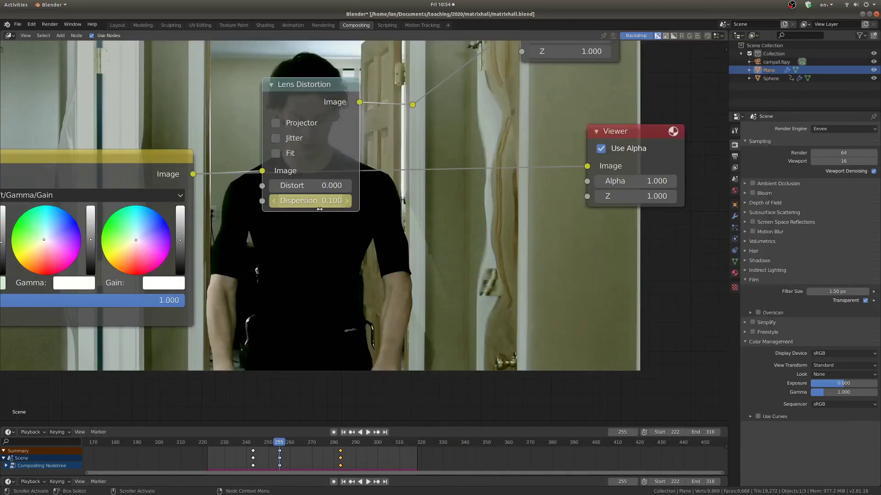
# - Preview the Lens Distortion output at frame 282 and arrange the Composite node directly above the Viewer node
pyautogui.hotkey('ctrl', 'shift', 'space')
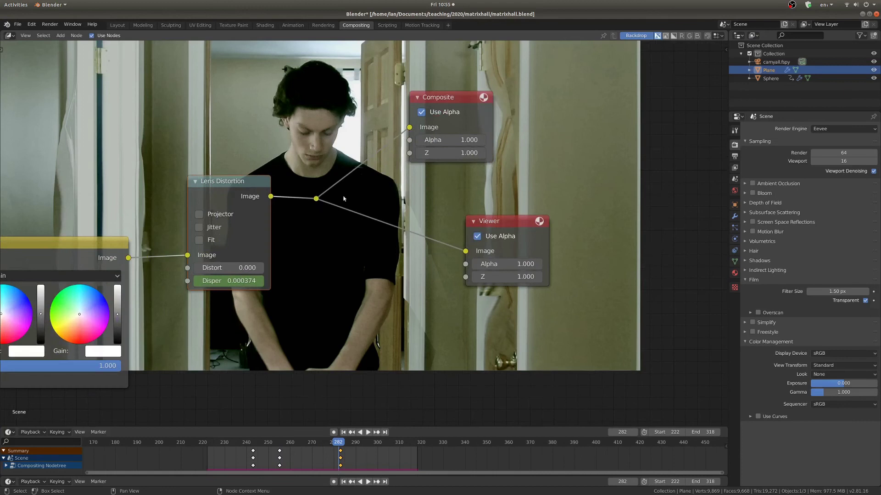
pyautogui.scroll(3, 343, 199)
pyautogui.moveTo(401, 135); pyautogui.dragTo(317, 244, button='middle')
pyautogui.moveTo(378, 169); pyautogui.dragTo(431, 201)
pyautogui.moveTo(448, 327); pyautogui.dragTo(426, 315)
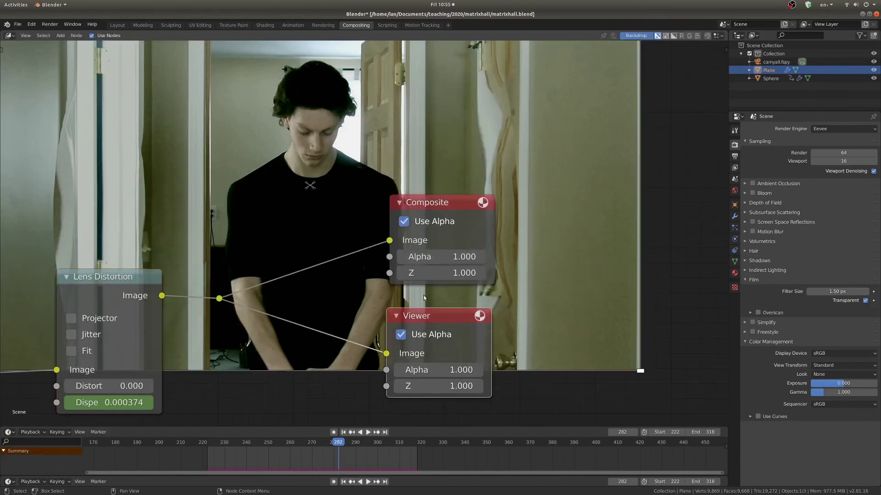